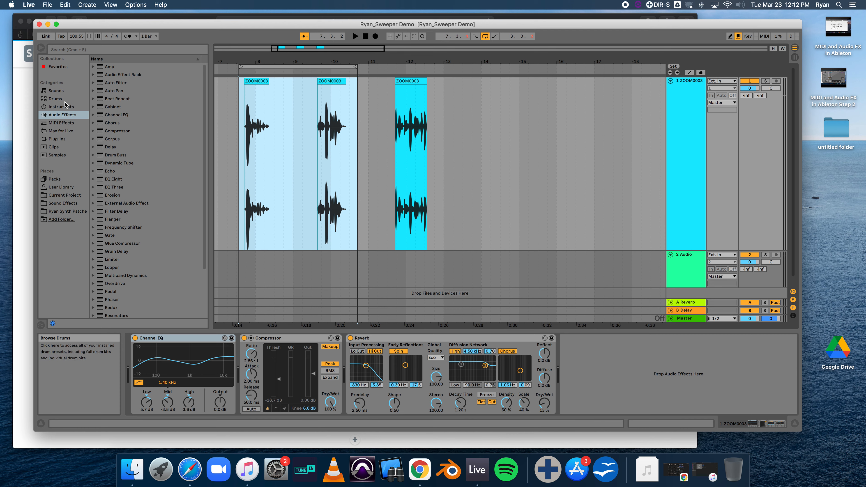
Search the sample library for "beat"
{"action": "left_click", "coordinate": [54, 157]}
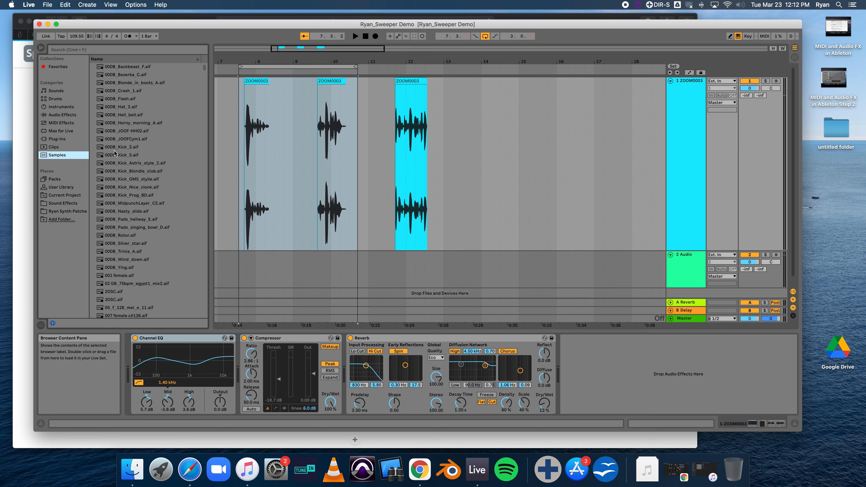
{"action": "scroll", "coordinate": [126, 166], "scroll_direction": "down", "scroll_amount": 15}
{"action": "scroll", "coordinate": [126, 166], "scroll_direction": "up", "scroll_amount": 15}
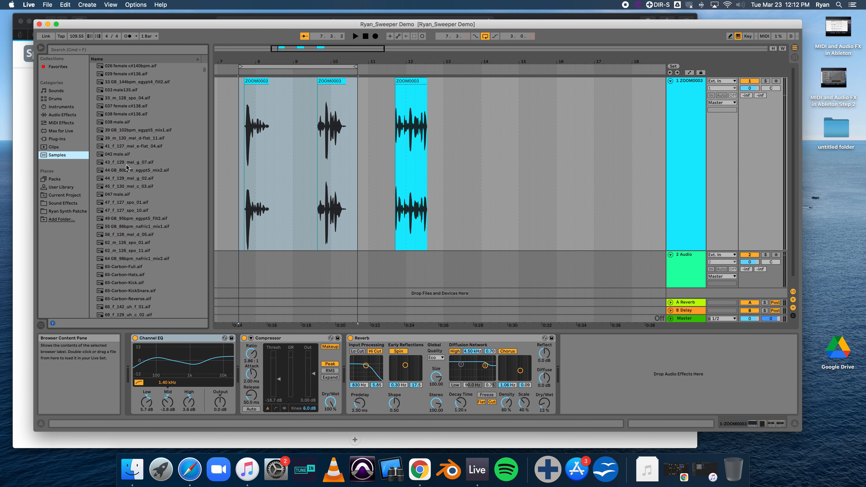
{"action": "scroll", "coordinate": [126, 166], "scroll_direction": "up", "scroll_amount": 5}
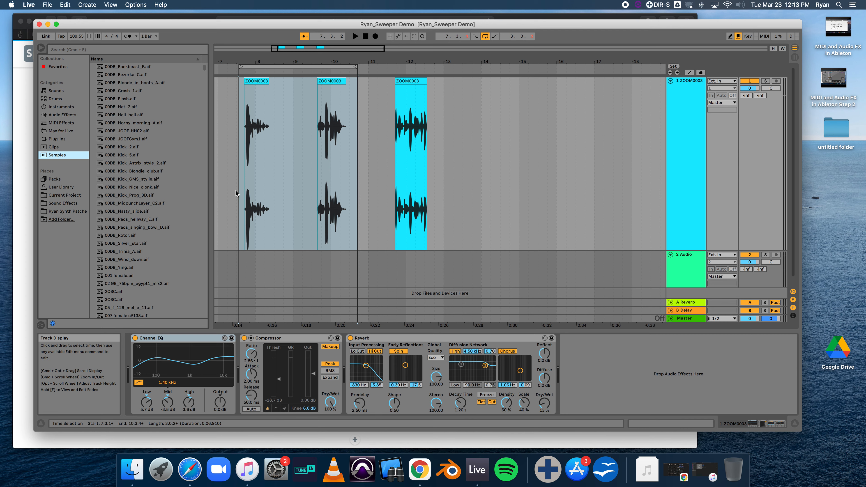
{"action": "left_click", "coordinate": [99, 49]}
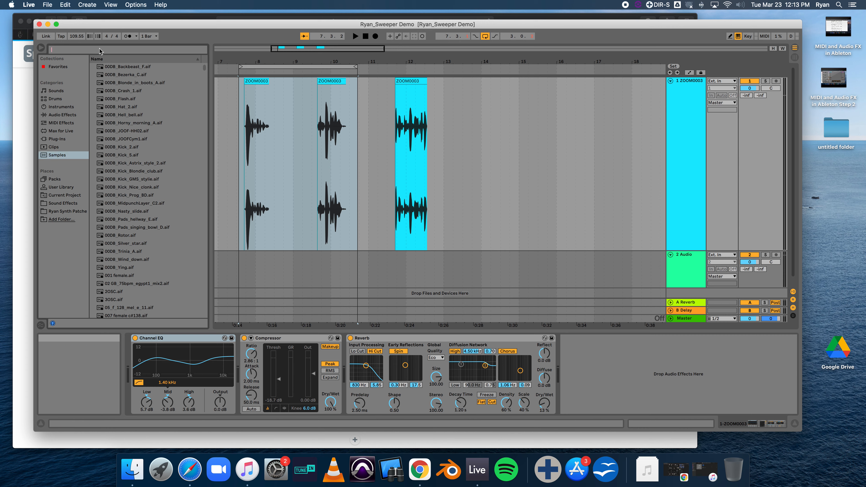
{"action": "type", "text": "beat"}
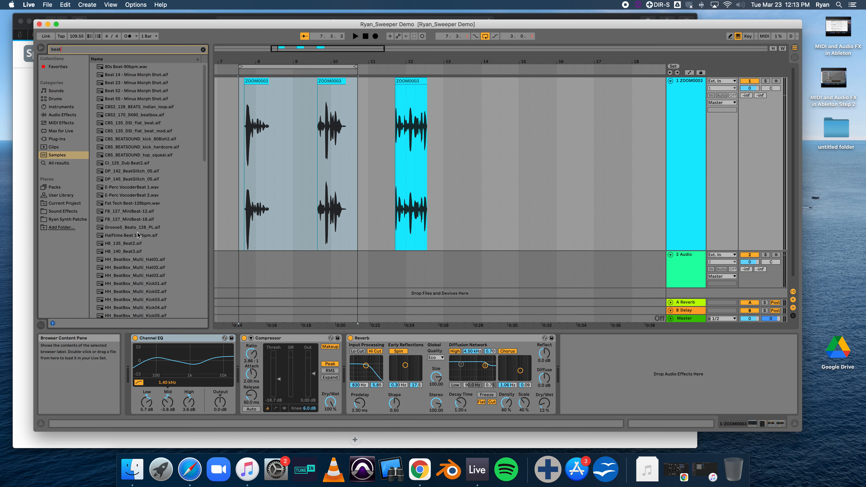
Audition several of the beat samples and place Groove5_Beats_128_PL.aif at the start of the second audio track
{"action": "scroll", "coordinate": [136, 243], "scroll_direction": "down", "scroll_amount": 10}
{"action": "scroll", "coordinate": [136, 245], "scroll_direction": "up", "scroll_amount": 10}
{"action": "left_click", "coordinate": [138, 107]}
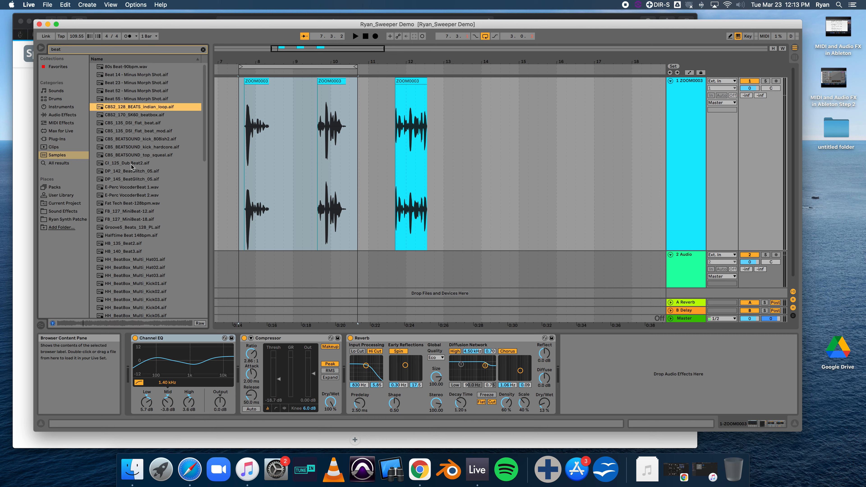
{"action": "left_click", "coordinate": [132, 171]}
{"action": "left_click", "coordinate": [133, 181]}
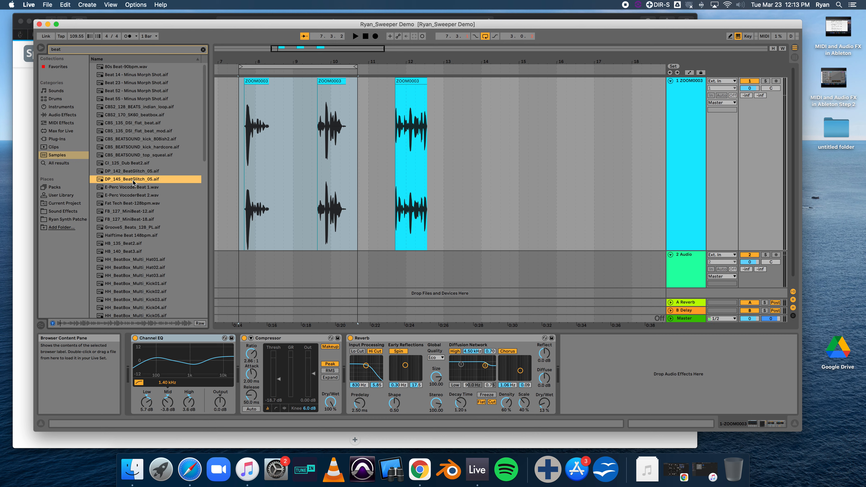
{"action": "left_click", "coordinate": [132, 195]}
{"action": "left_click", "coordinate": [128, 204]}
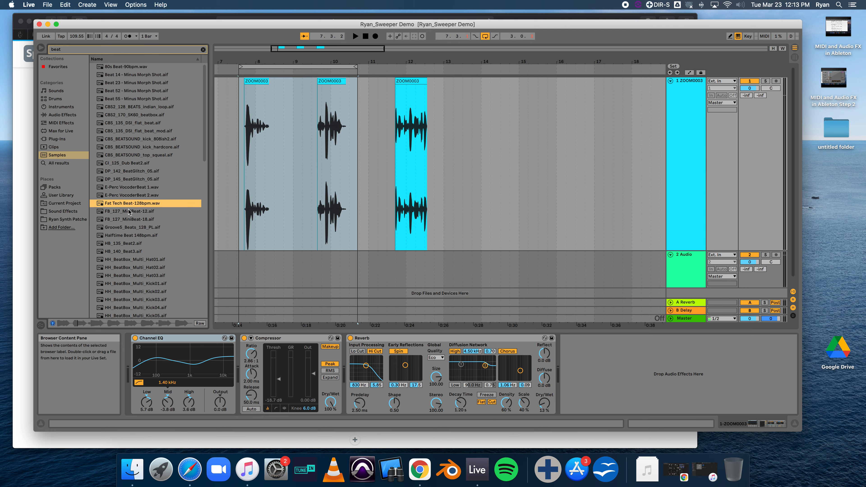
{"action": "left_click", "coordinate": [131, 220]}
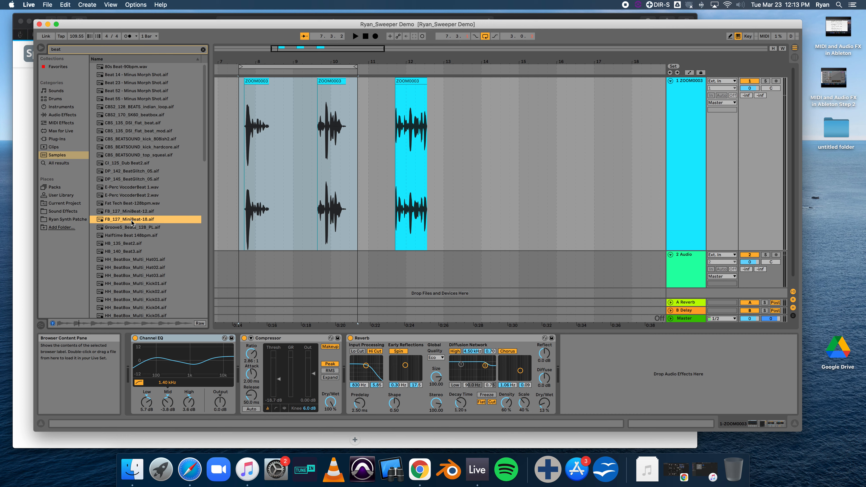
{"action": "left_click", "coordinate": [132, 228]}
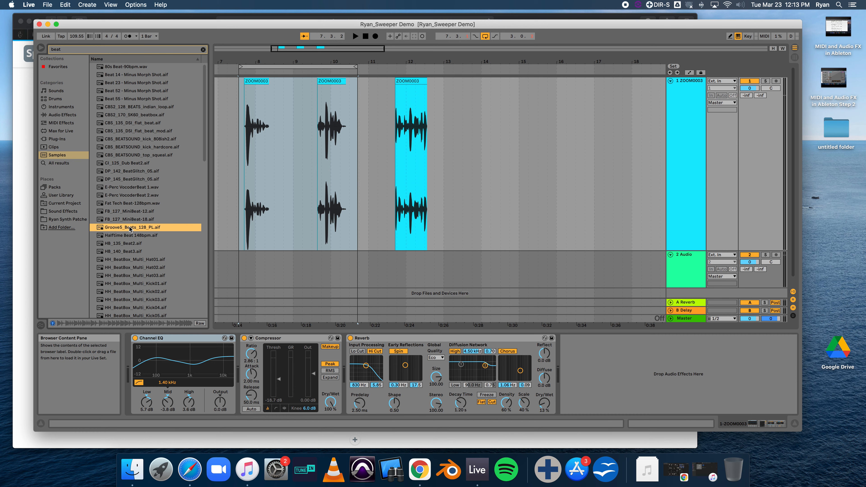
{"action": "left_click_drag", "start_coordinate": [101, 228], "coordinate": [215, 267]}
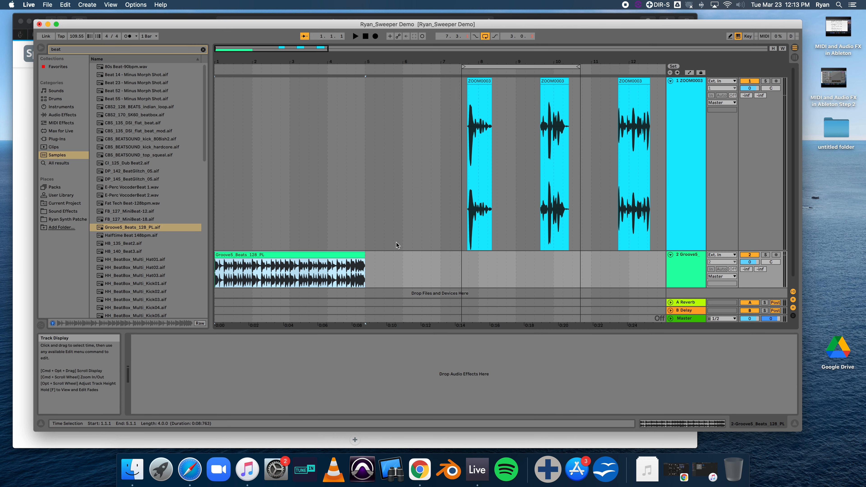
{"action": "left_click", "coordinate": [324, 256]}
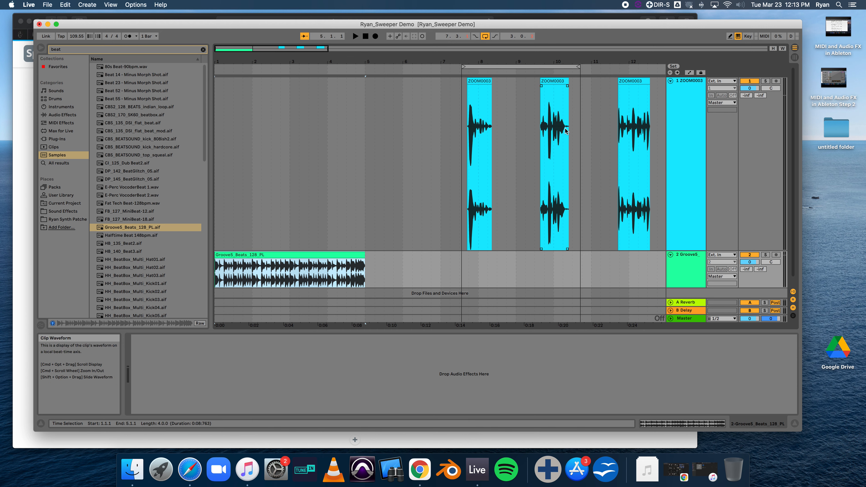
Move the time range containing all three ZOOM0003 voice clips to begin at bar 1
{"action": "left_click_drag", "start_coordinate": [444, 111], "coordinate": [657, 201]}
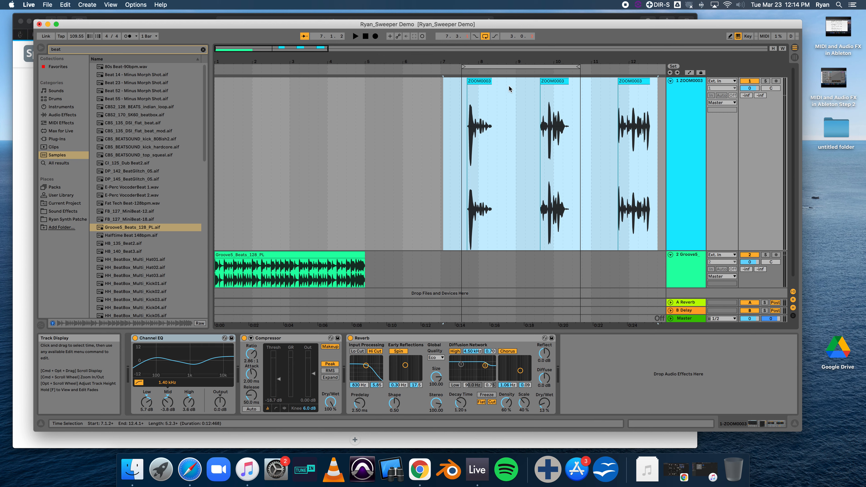
{"action": "left_click_drag", "start_coordinate": [487, 81], "coordinate": [255, 103]}
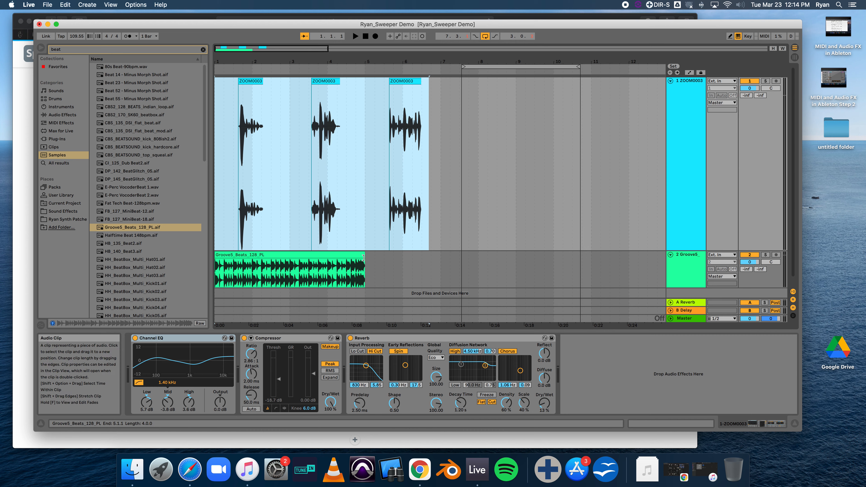
Try extending the Groove5_Beats_128_PL clip's end to about 7.4.2, and undo the extension
{"action": "left_click_drag", "start_coordinate": [363, 259], "coordinate": [473, 276]}
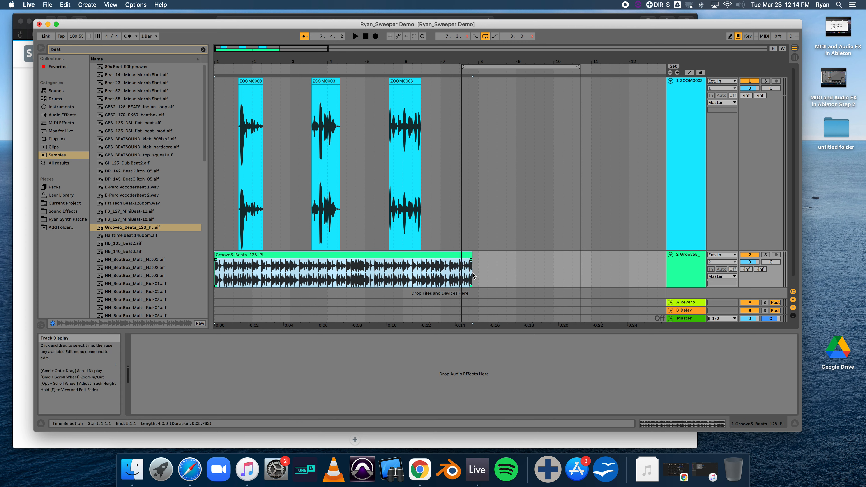
{"action": "key", "text": "super+z"}
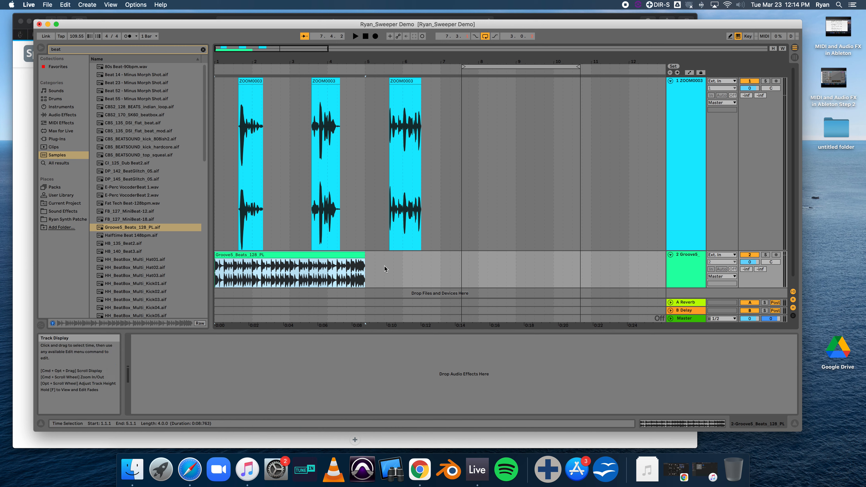
Paste a copy of the beat clip on its track at about bar 7.1, shift it slightly to the right, and delete it
{"action": "left_click", "coordinate": [392, 266]}
{"action": "left_click", "coordinate": [447, 269]}
{"action": "key", "text": "super+v"}
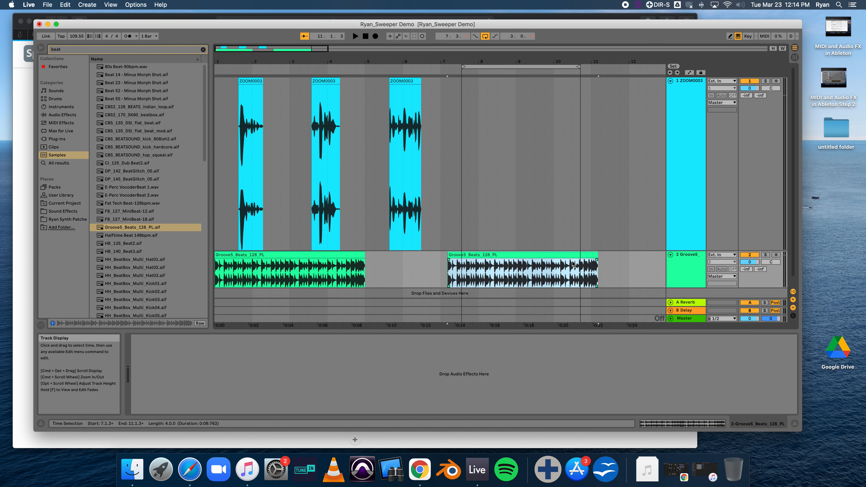
{"action": "mouse_move", "coordinate": [559, 255]}
{"action": "left_mouse_down"}
{"action": "mouse_move", "coordinate": [471, 257]}
{"action": "mouse_move", "coordinate": [563, 255]}
{"action": "left_mouse_up"}
{"action": "key", "text": "Delete"}
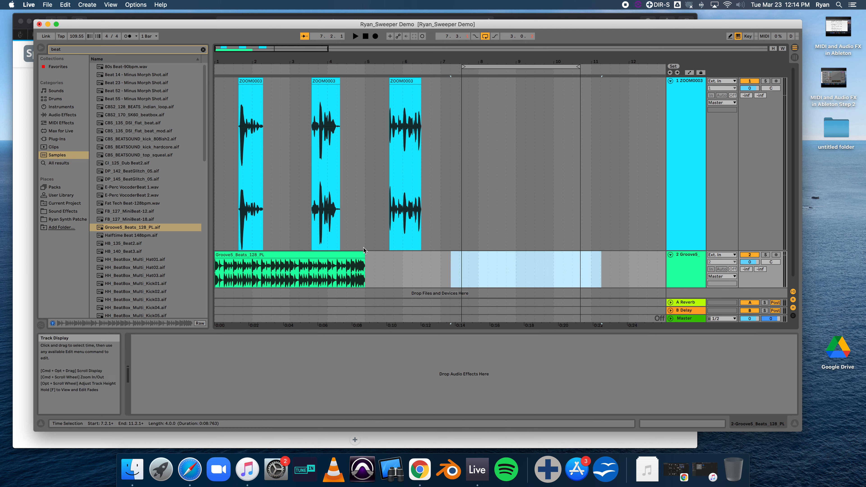
Duplicate the beat clip directly after the original, shift the copy to about 5.3.2, and delete it
{"action": "left_click", "coordinate": [265, 258]}
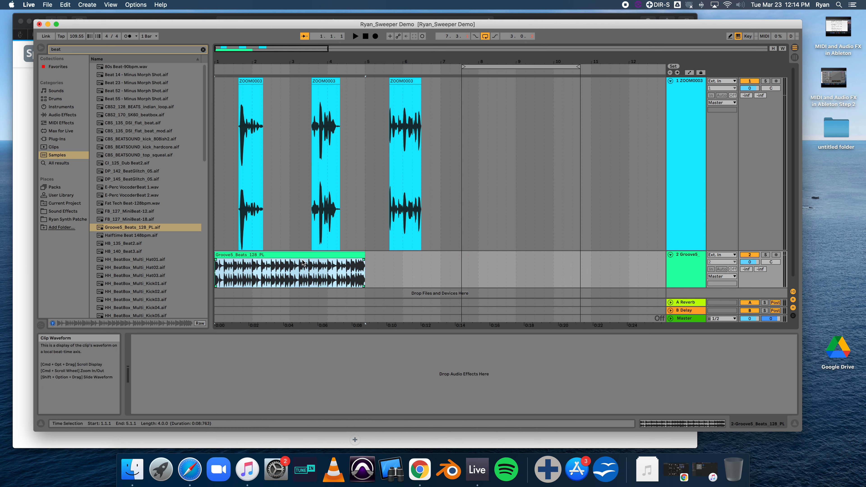
{"action": "key", "text": "super+d"}
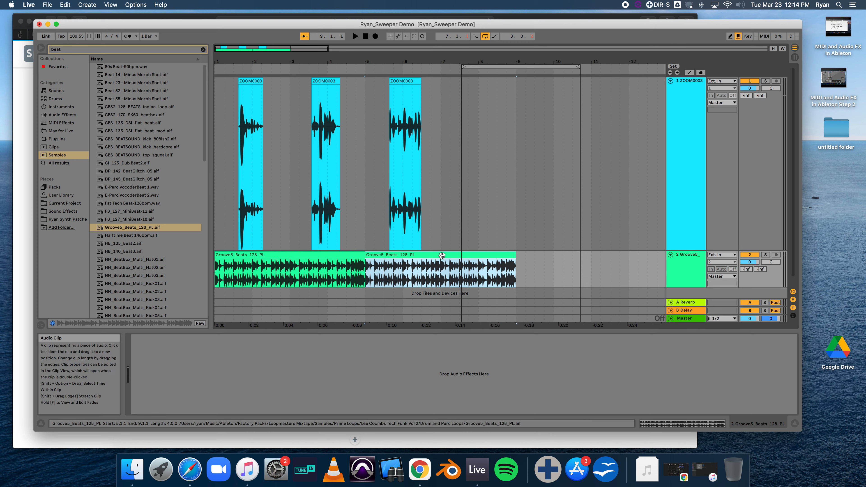
{"action": "left_click_drag", "start_coordinate": [442, 256], "coordinate": [464, 256]}
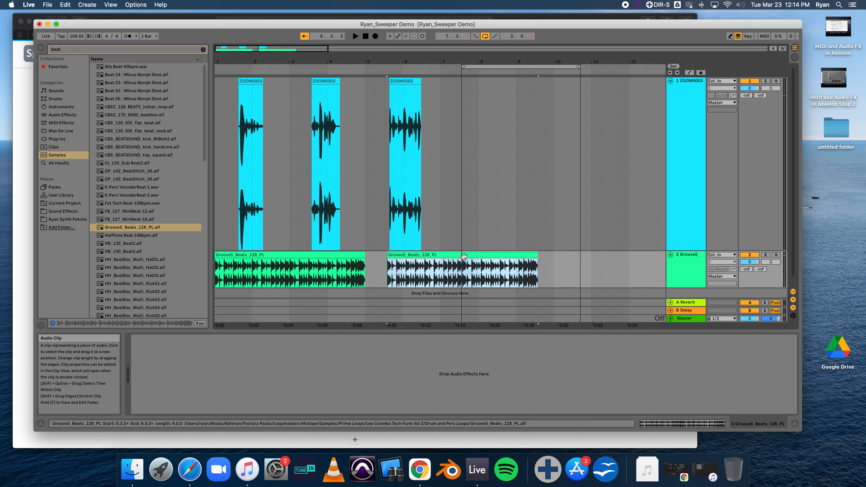
{"action": "key", "text": "Delete"}
Extend the end of the Groove5_Beats_128_PL clip to about 7.4.3, past the last voice clip
{"action": "left_click_drag", "start_coordinate": [362, 255], "coordinate": [475, 258]}
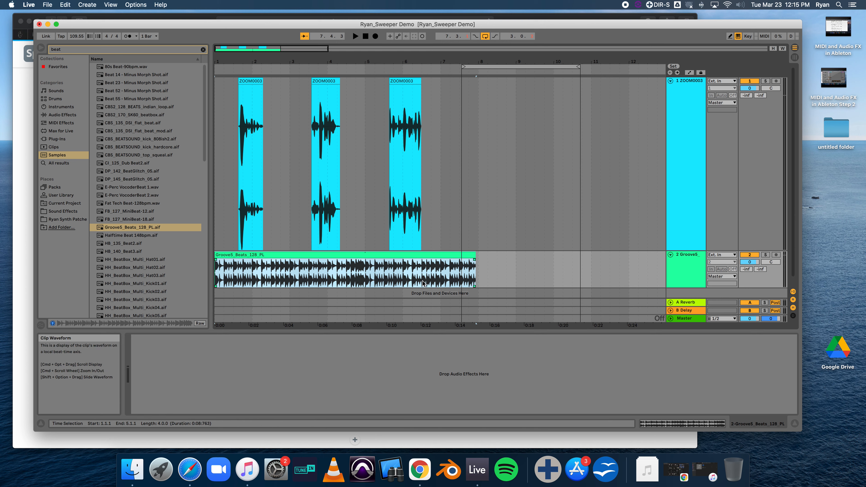
{"action": "left_click", "coordinate": [451, 277]}
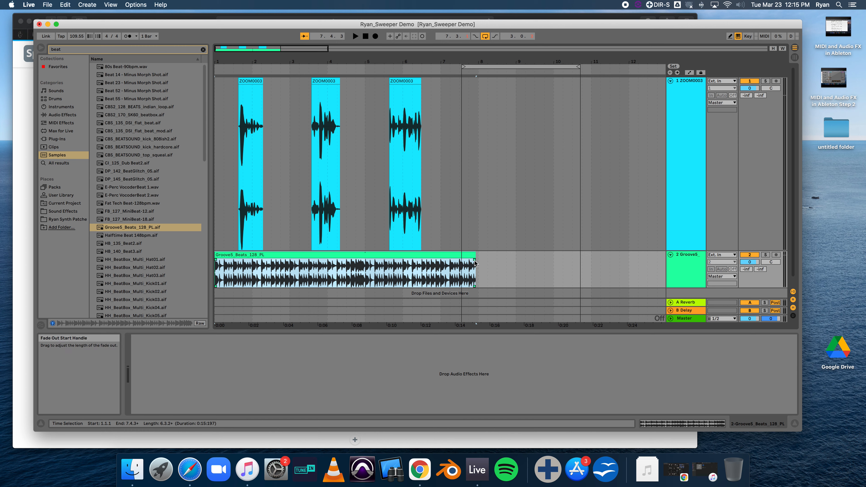
Give the beat clip a long curved fade-out starting around bar 6 and a short fade-in at its beginning
{"action": "mouse_move", "coordinate": [475, 261]}
{"action": "left_mouse_down"}
{"action": "mouse_move", "coordinate": [392, 267]}
{"action": "mouse_move", "coordinate": [417, 270]}
{"action": "mouse_move", "coordinate": [405, 271]}
{"action": "left_mouse_up"}
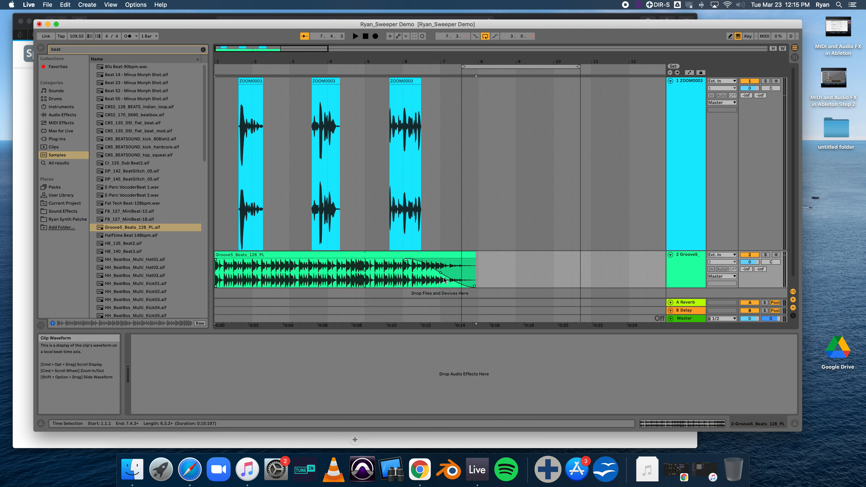
{"action": "left_click_drag", "start_coordinate": [441, 276], "coordinate": [443, 279]}
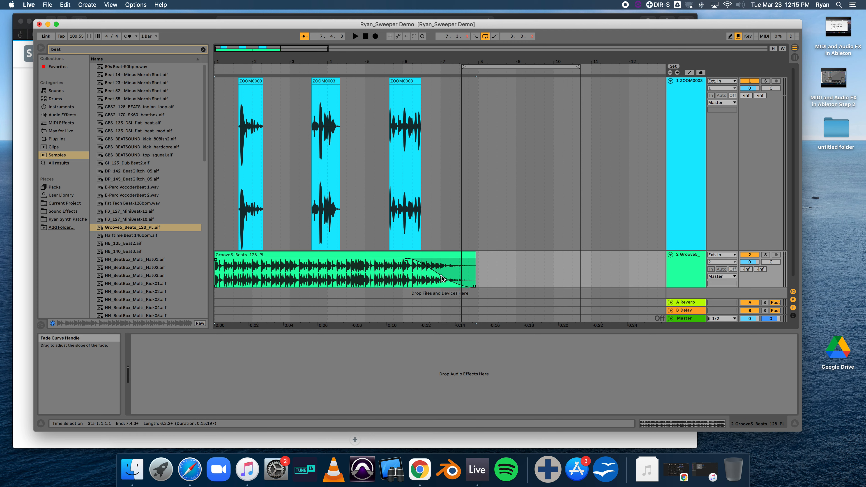
{"action": "left_click_drag", "start_coordinate": [216, 260], "coordinate": [228, 262]}
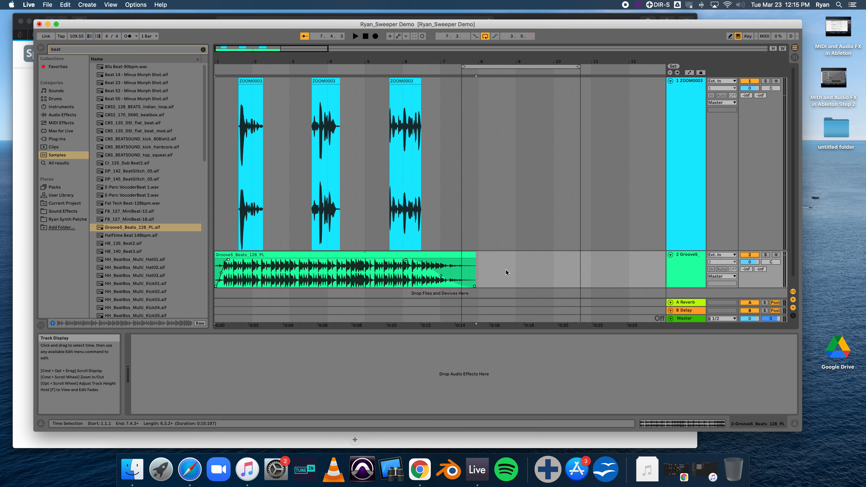
Add a short fade-out at the end and a tiny fade-in at the start of the third ZOOM0003 clip
{"action": "scroll", "coordinate": [425, 197], "scroll_direction": "up", "scroll_amount": 5}
{"action": "scroll", "coordinate": [426, 199], "scroll_direction": "up", "scroll_amount": 2}
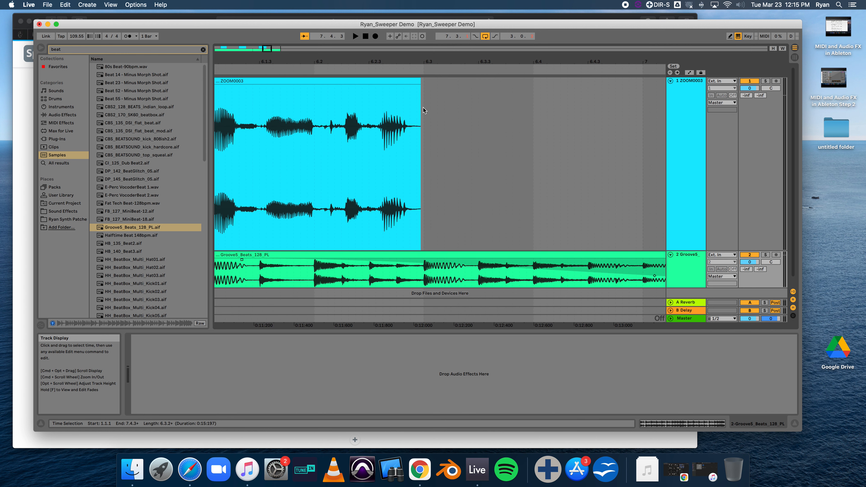
{"action": "left_click_drag", "start_coordinate": [419, 86], "coordinate": [412, 88]}
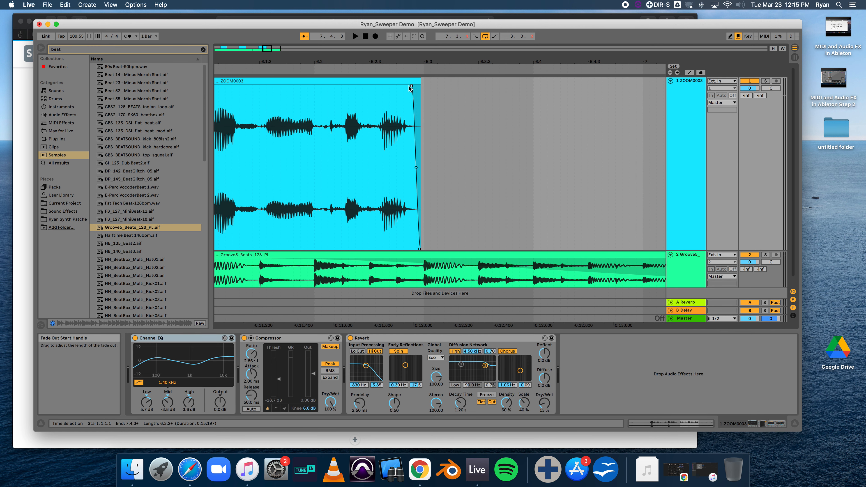
{"action": "scroll", "coordinate": [333, 166], "scroll_direction": "left", "scroll_amount": 10}
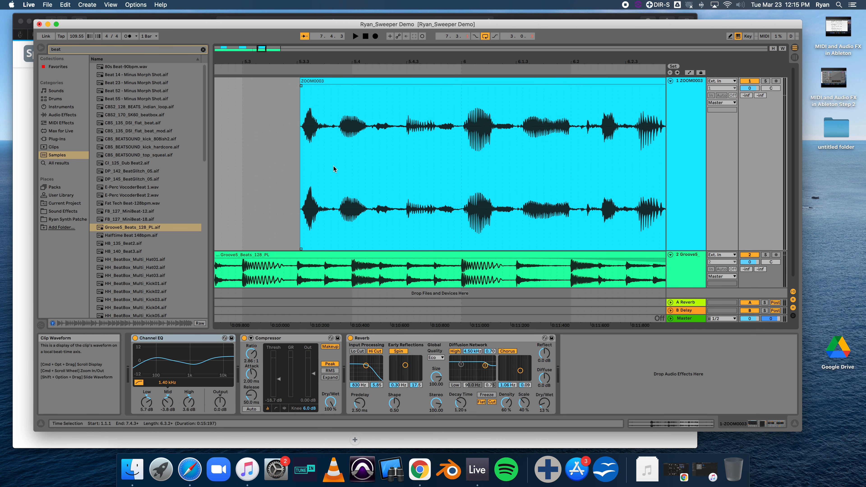
{"action": "scroll", "coordinate": [333, 167], "scroll_direction": "left", "scroll_amount": 2}
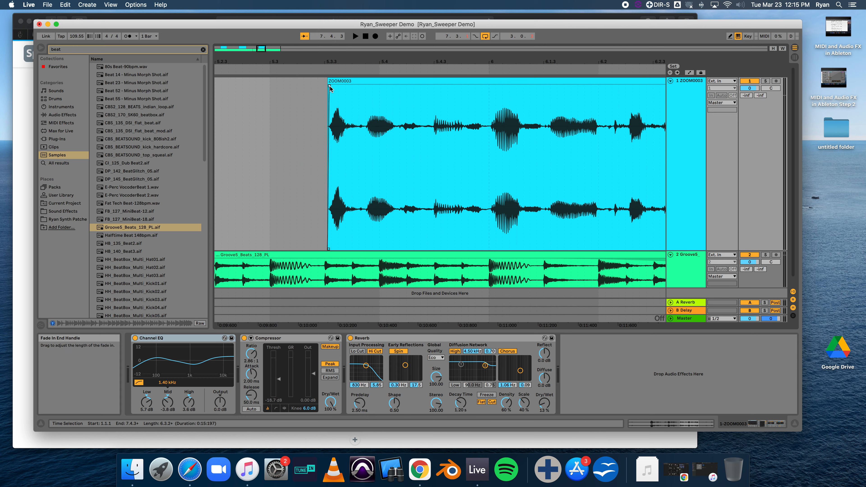
{"action": "mouse_move", "coordinate": [330, 86]}
{"action": "left_mouse_down"}
{"action": "mouse_move", "coordinate": [357, 90]}
{"action": "mouse_move", "coordinate": [331, 88]}
{"action": "left_mouse_up"}
Trim the silent start of the first ZOOM0003 clip to about 1.3.3 and add short fades at both ends
{"action": "scroll", "coordinate": [281, 165], "scroll_direction": "left", "scroll_amount": 10}
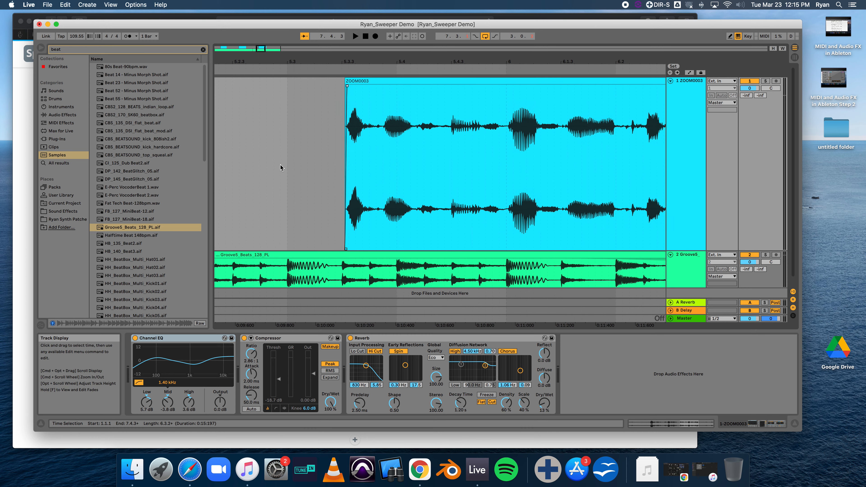
{"action": "scroll", "coordinate": [280, 168], "scroll_direction": "left", "scroll_amount": 15}
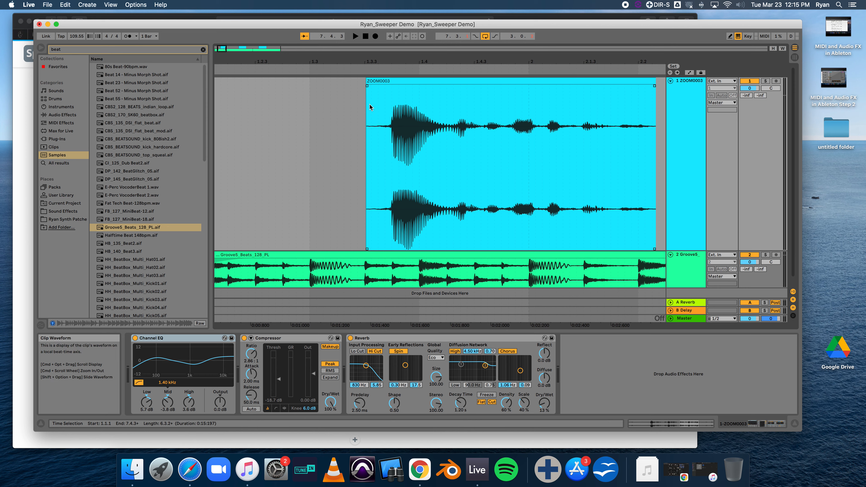
{"action": "mouse_move", "coordinate": [368, 87]}
{"action": "left_mouse_down"}
{"action": "mouse_move", "coordinate": [456, 97]}
{"action": "mouse_move", "coordinate": [394, 90]}
{"action": "left_mouse_up"}
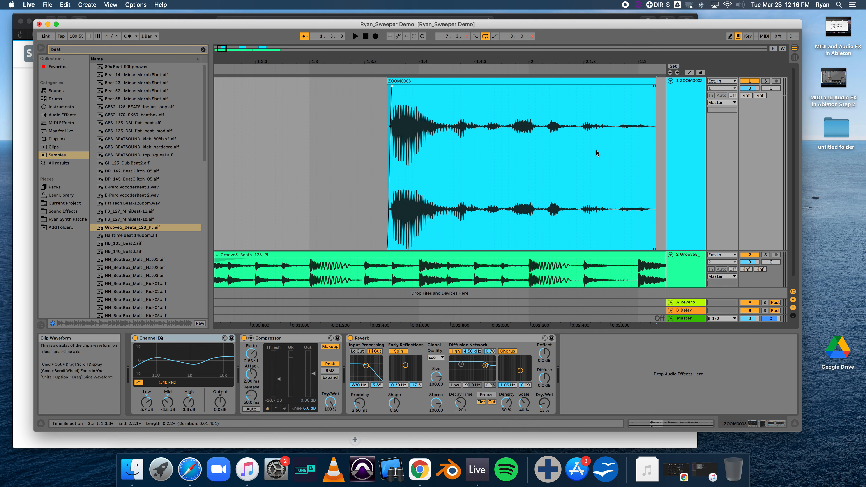
{"action": "left_click_drag", "start_coordinate": [655, 86], "coordinate": [649, 86]}
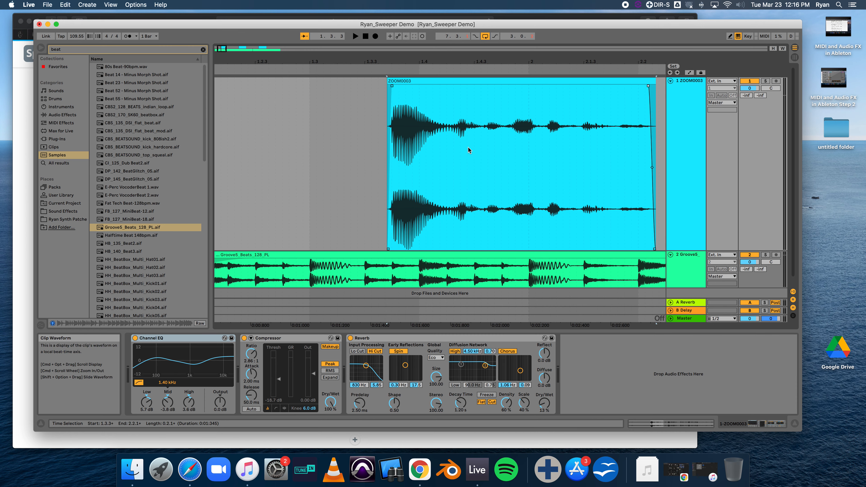
{"action": "scroll", "coordinate": [335, 153], "scroll_direction": "down", "scroll_amount": 10}
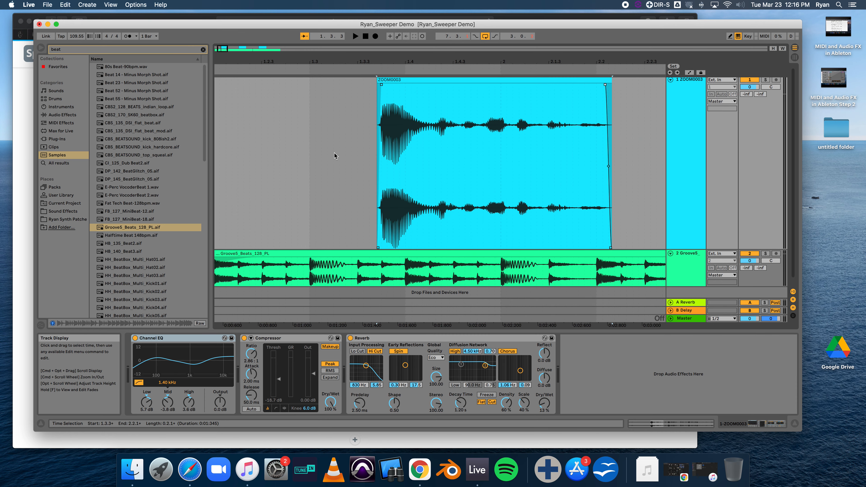
Search the sample library for "keys" in place of the beat search
{"action": "scroll", "coordinate": [335, 153], "scroll_direction": "down", "scroll_amount": 8}
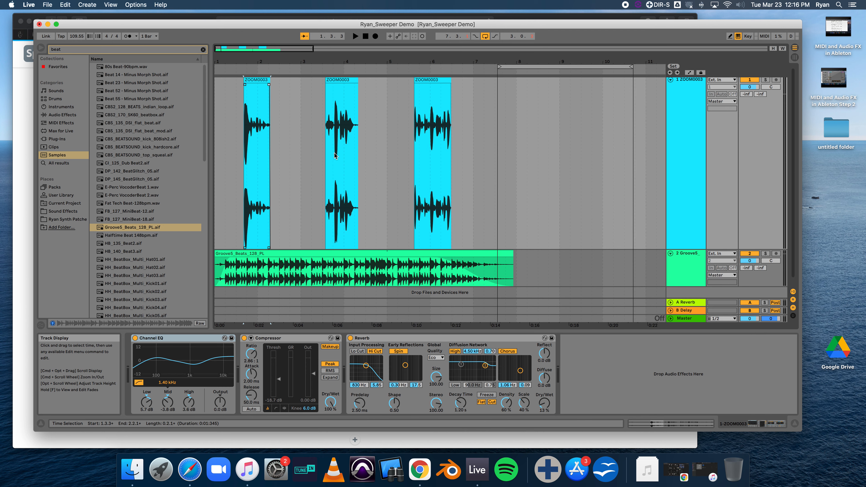
{"action": "left_click", "coordinate": [111, 49]}
{"action": "key", "text": "BackSpace"}
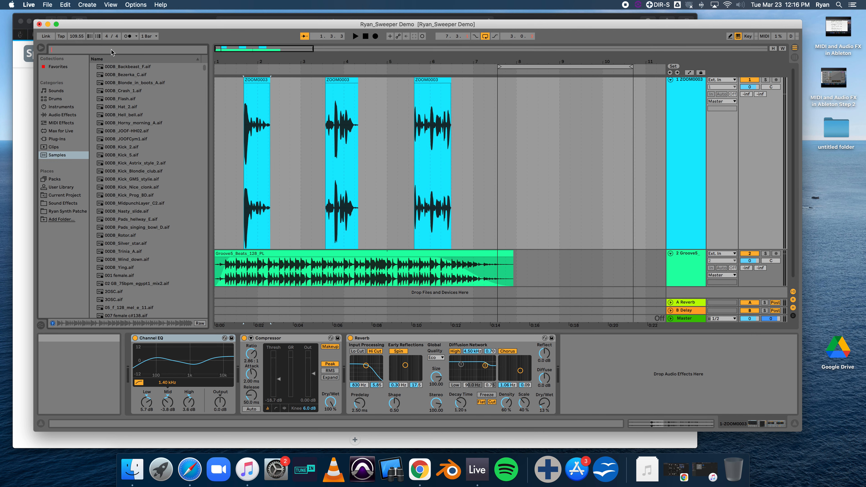
{"action": "type", "text": "keys"}
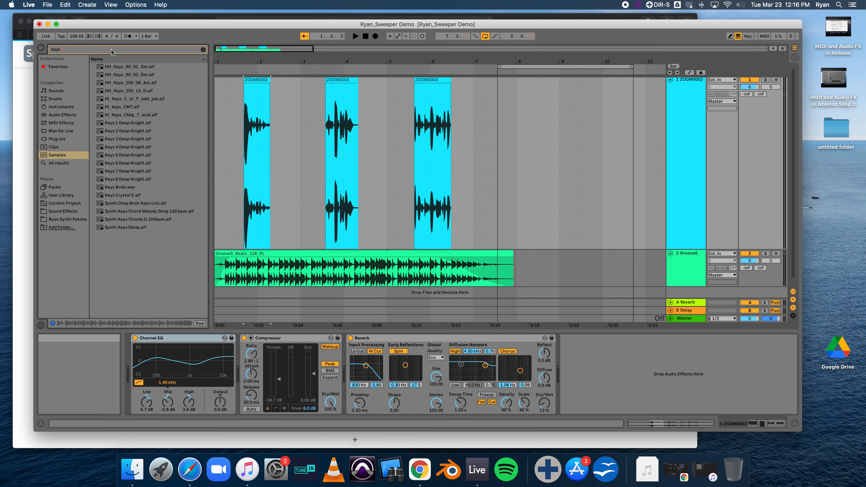
Audition several keys samples and place Hi_Keys_CMaj_7_acid.aif on a new audio track at 6.3.1, just after the last voice clip
{"action": "left_click", "coordinate": [111, 67]}
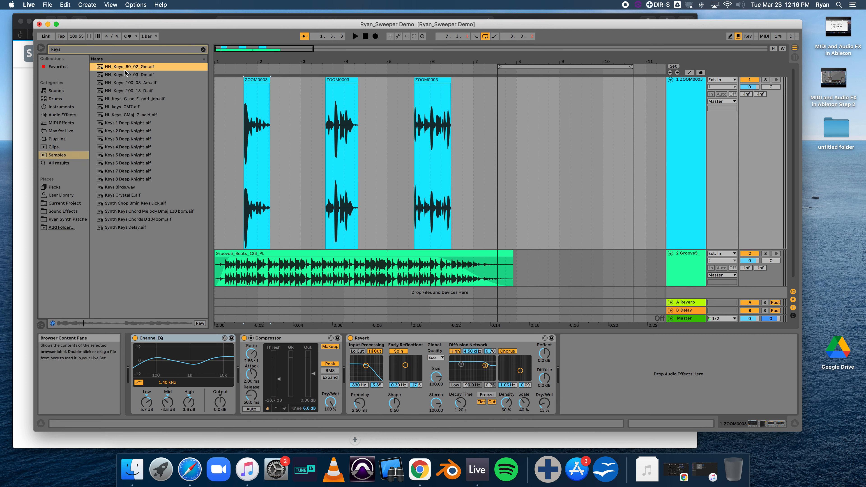
{"action": "left_click", "coordinate": [126, 82]}
{"action": "left_click", "coordinate": [127, 115]}
{"action": "left_click", "coordinate": [126, 123]}
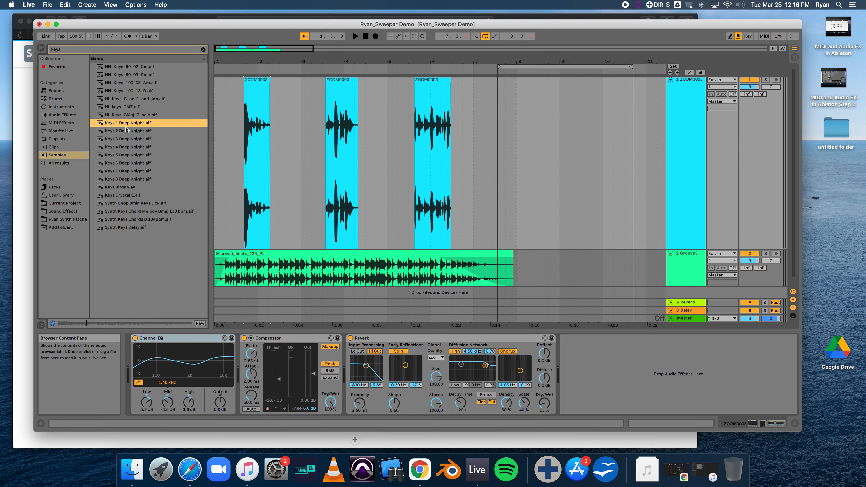
{"action": "left_click", "coordinate": [125, 116]}
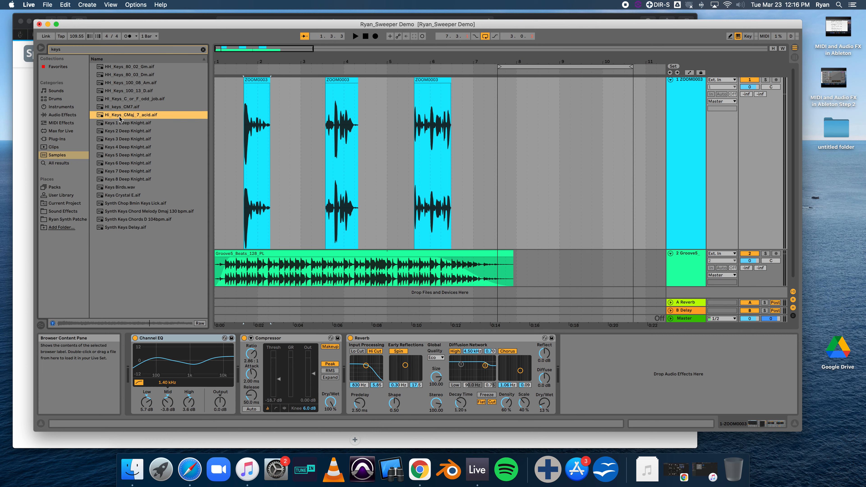
{"action": "left_click_drag", "start_coordinate": [119, 119], "coordinate": [454, 286]}
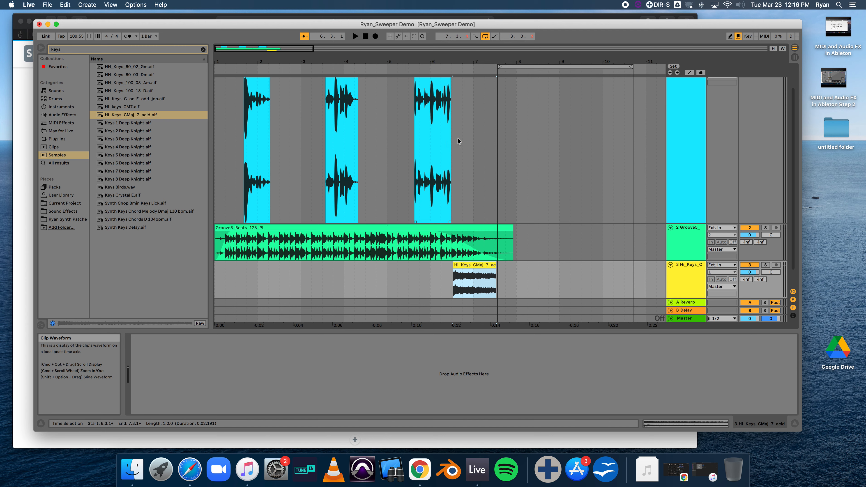
Open the Groove5_Beats_128_PL clip's sample settings and lower its gain to about -6.95 dB
{"action": "left_click", "coordinate": [469, 266]}
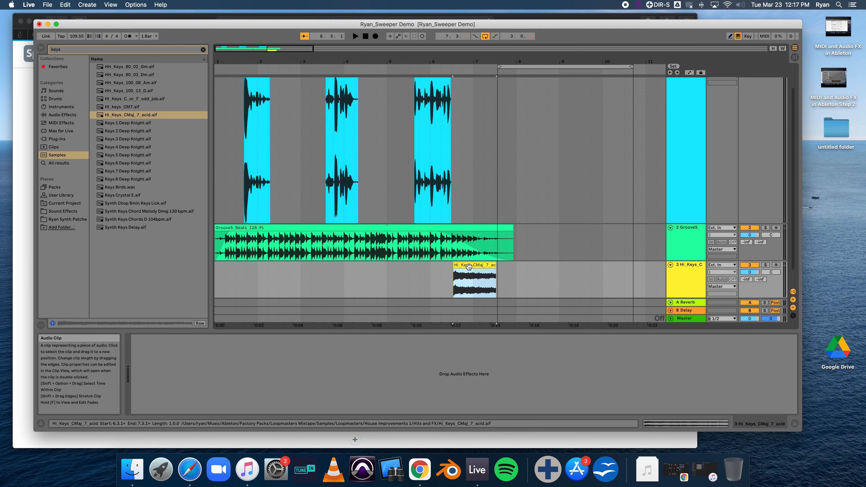
{"action": "left_click", "coordinate": [298, 230]}
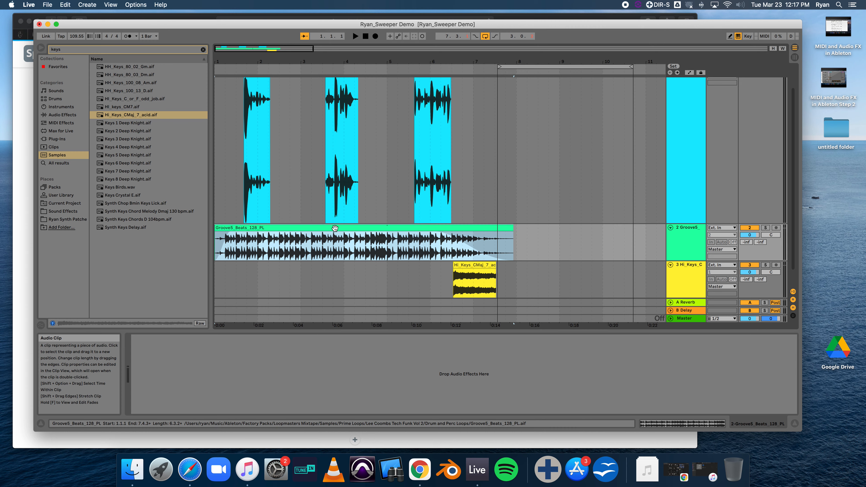
{"action": "double_click", "coordinate": [310, 228]}
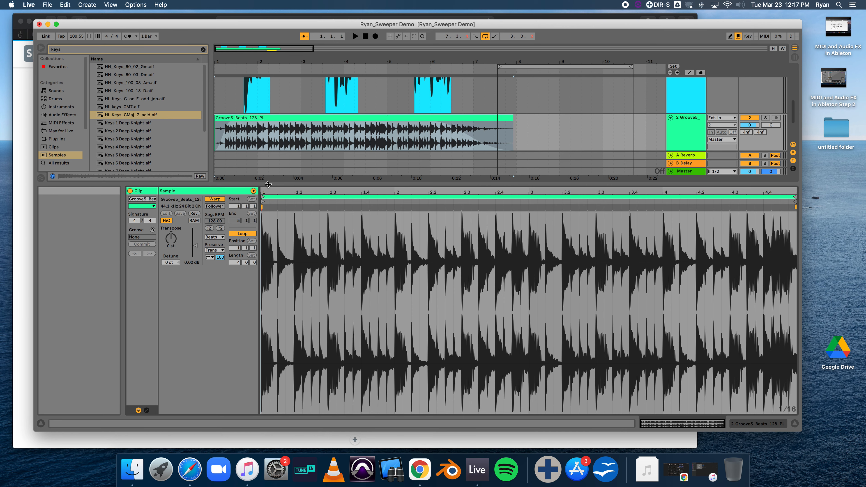
{"action": "left_click_drag", "start_coordinate": [269, 185], "coordinate": [245, 236]}
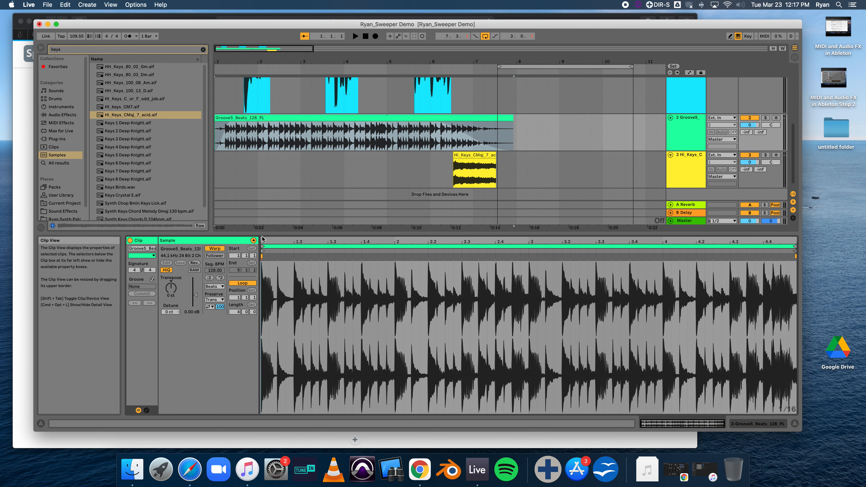
{"action": "left_click_drag", "start_coordinate": [195, 294], "coordinate": [195, 301]}
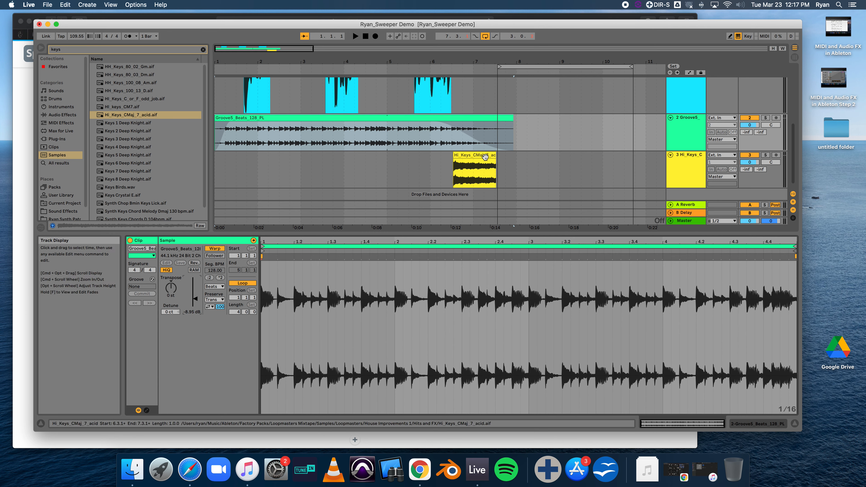
Lower the gain of the Hi_Keys_CMaj_7_acid clip to about -9.40 dB
{"action": "left_click", "coordinate": [457, 171]}
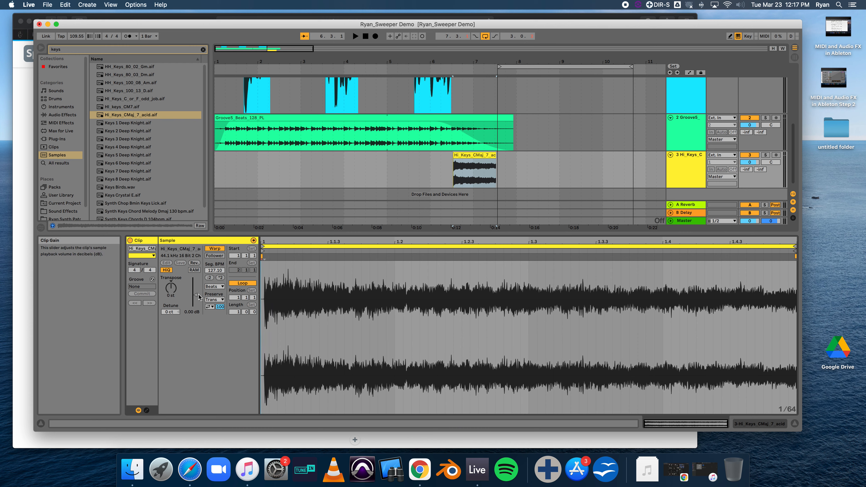
{"action": "left_click_drag", "start_coordinate": [195, 294], "coordinate": [195, 299]}
{"action": "scroll", "coordinate": [398, 149], "scroll_direction": "up", "scroll_amount": 8}
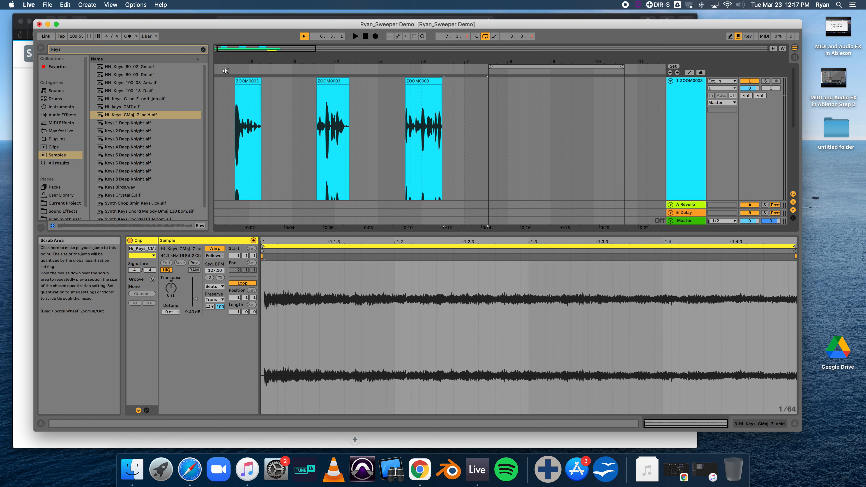
{"action": "key", "text": "super+d"}
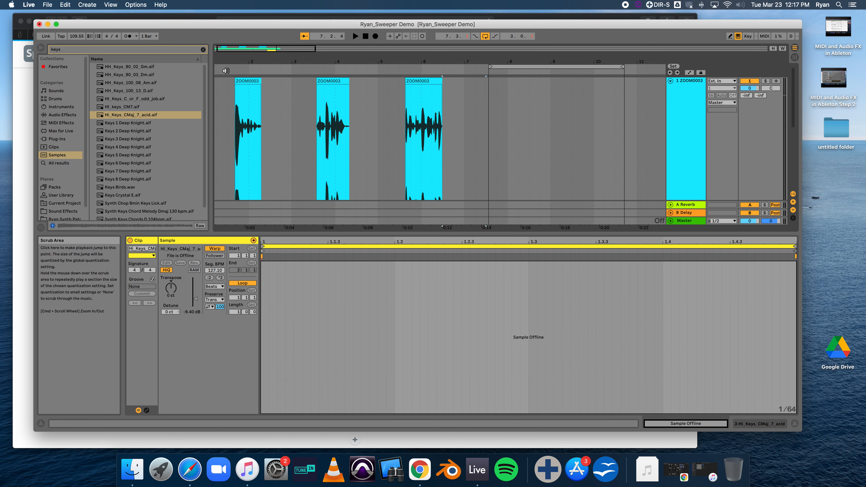
Set the loop to the one-bar range after the last voice clip and try playback from several points in the arrangement
{"action": "left_click", "coordinate": [226, 70]}
{"action": "key", "text": "space"}
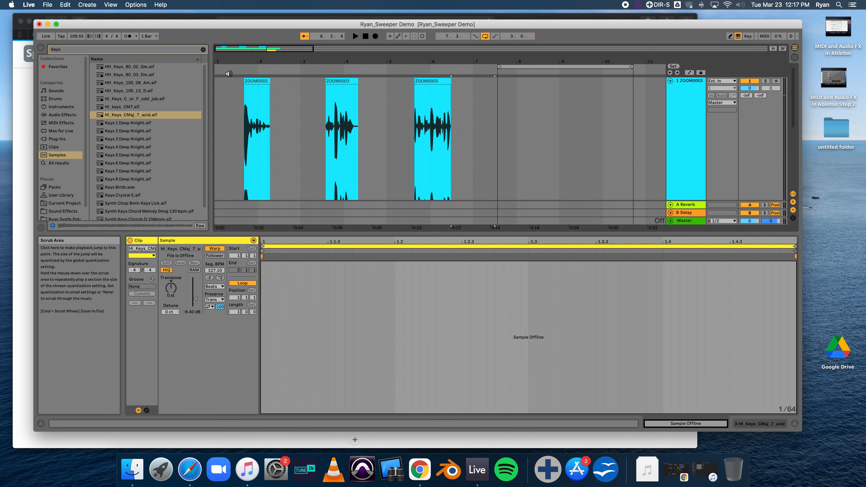
{"action": "left_click", "coordinate": [501, 72]}
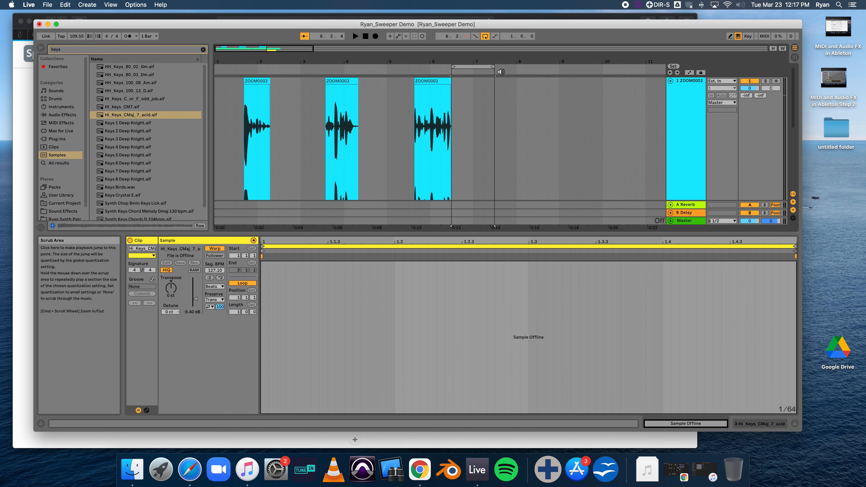
{"action": "left_click", "coordinate": [489, 85]}
{"action": "left_click", "coordinate": [460, 73]}
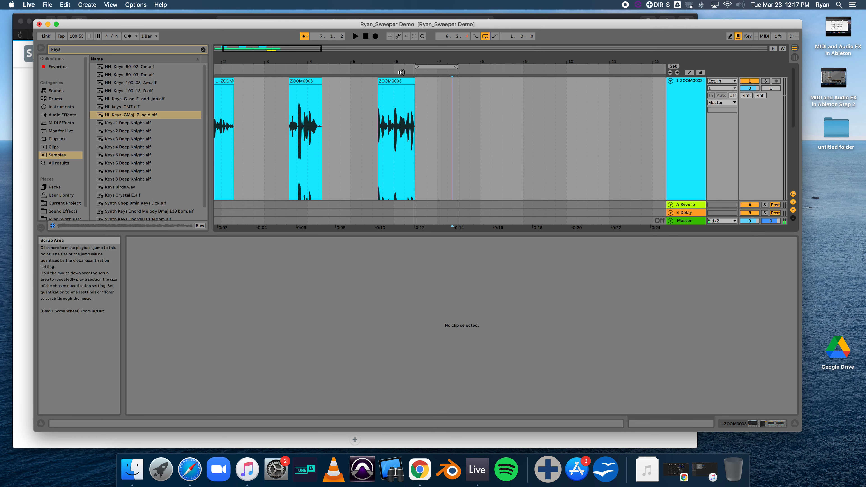
{"action": "left_click", "coordinate": [351, 67]}
{"action": "key", "text": "space"}
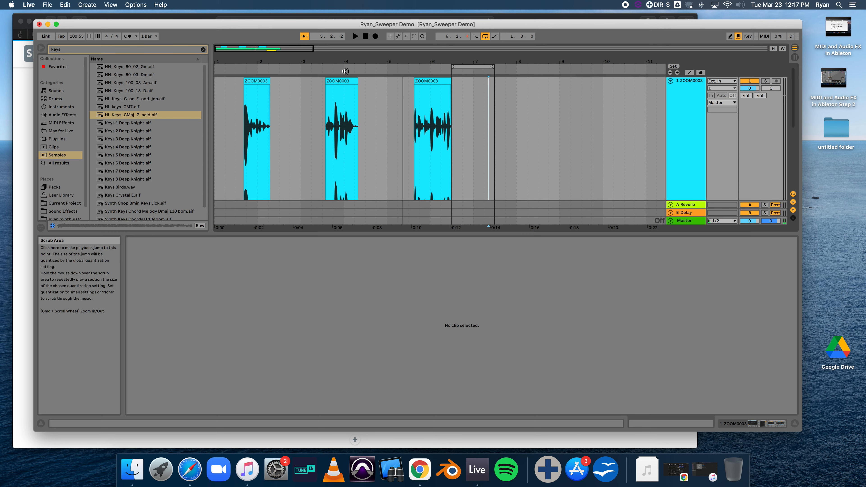
Set the loop range from 1.1.1 to about 7.4.2 and play back the sweeper
{"action": "left_click_drag", "start_coordinate": [454, 66], "coordinate": [104, 61]}
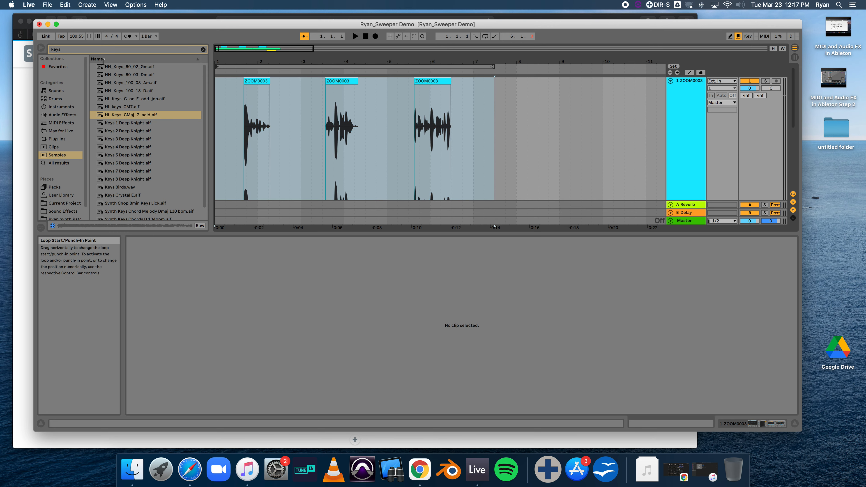
{"action": "scroll", "coordinate": [325, 96], "scroll_direction": "down", "scroll_amount": 3}
{"action": "scroll", "coordinate": [324, 96], "scroll_direction": "up", "scroll_amount": 3}
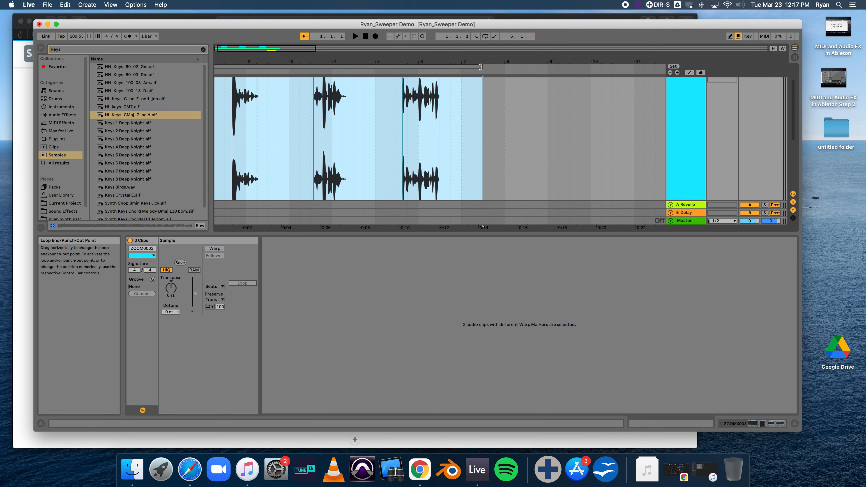
{"action": "left_click_drag", "start_coordinate": [480, 67], "coordinate": [498, 67]}
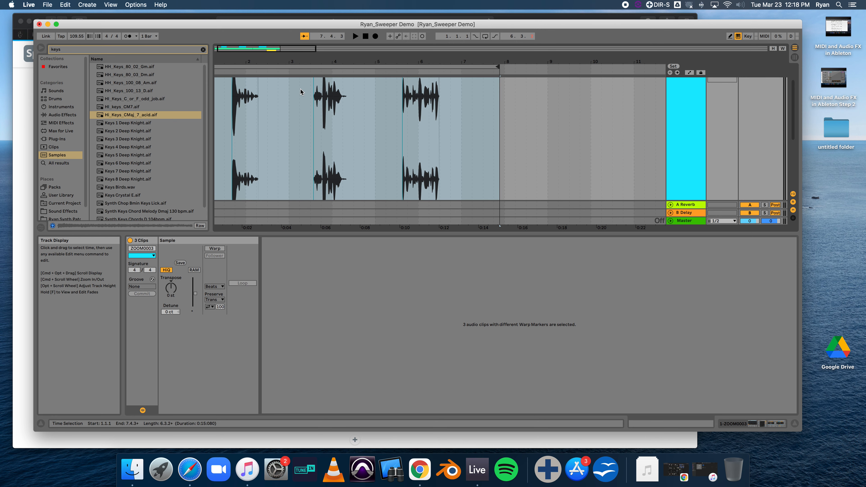
{"action": "key", "text": "Left"}
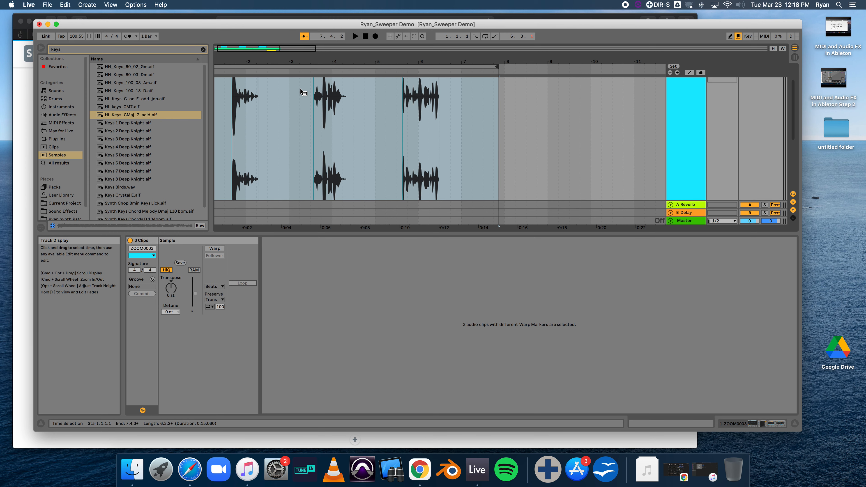
{"action": "scroll", "coordinate": [301, 89], "scroll_direction": "left", "scroll_amount": 2}
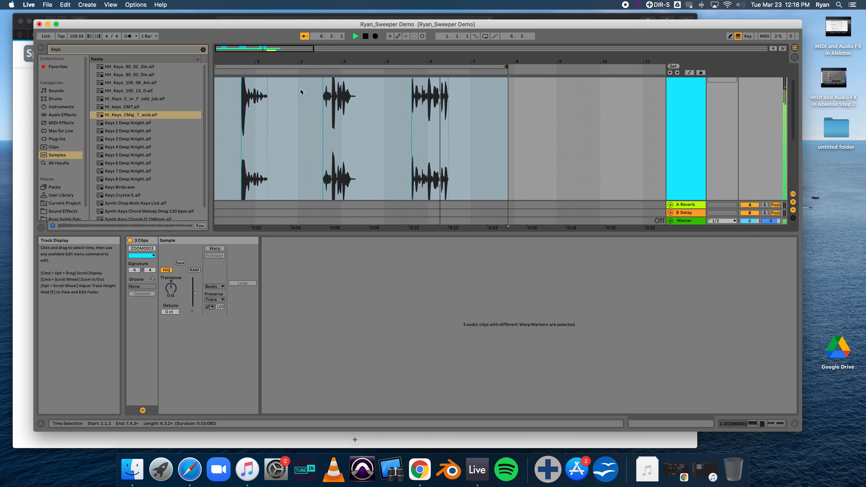
{"action": "key", "text": "space"}
Replace the offline keys clip on track 3 with a fresh copy of Hi_Keys_CMaj_7_acid.aif starting at 6.3.1
{"action": "scroll", "coordinate": [406, 151], "scroll_direction": "down", "scroll_amount": 5}
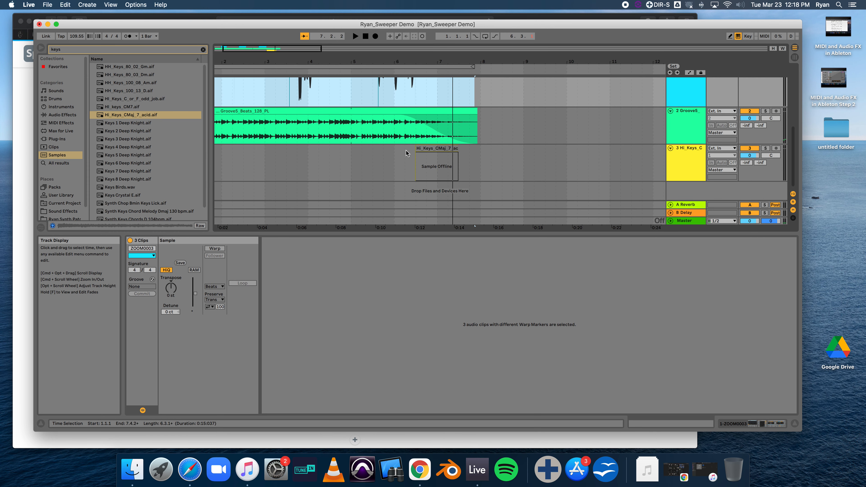
{"action": "left_click", "coordinate": [416, 152]}
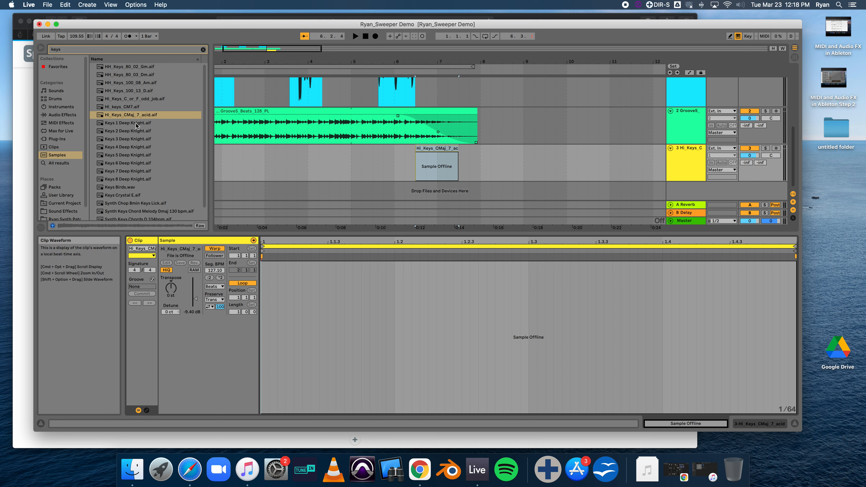
{"action": "left_click_drag", "start_coordinate": [122, 117], "coordinate": [445, 152]}
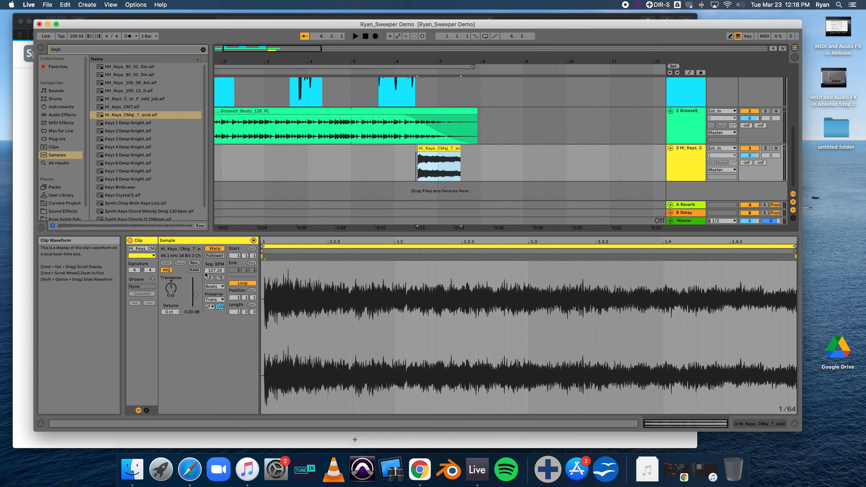
Lower the new keys clip's gain to about -9.10 dB while checking its level against the mix in playback
{"action": "left_click_drag", "start_coordinate": [196, 297], "coordinate": [197, 306]}
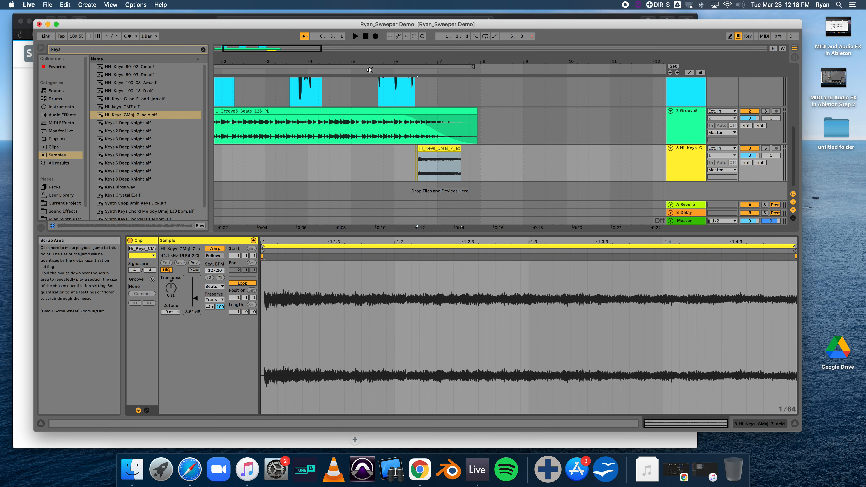
{"action": "key", "text": "space"}
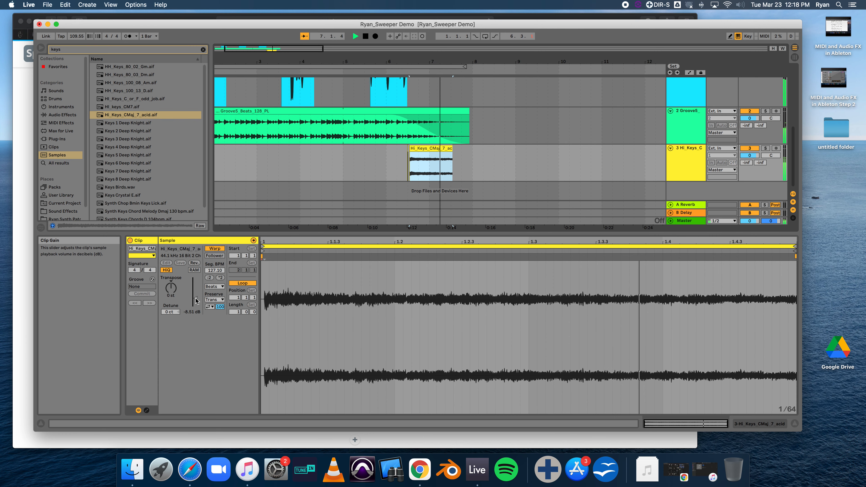
{"action": "left_click_drag", "start_coordinate": [196, 299], "coordinate": [195, 300]}
{"action": "key", "text": "space"}
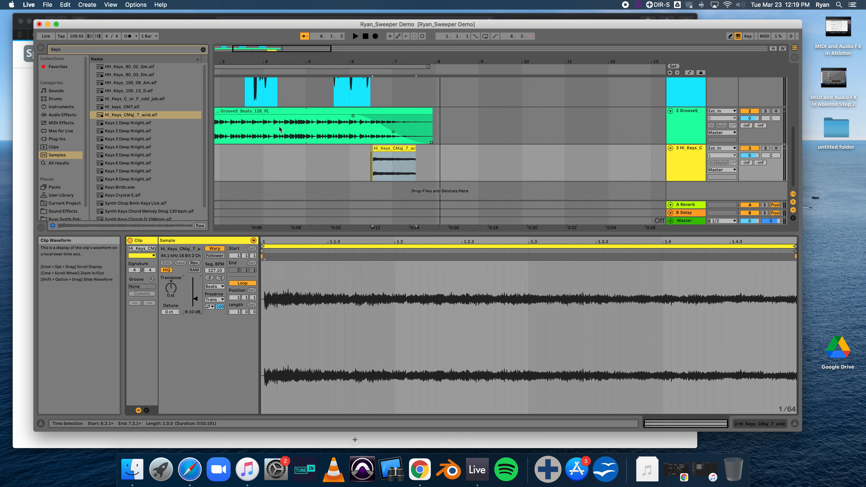
Switch the browser to the Sound Effects folder and clear the keys search
{"action": "scroll", "coordinate": [61, 165], "scroll_direction": "down", "scroll_amount": 1}
{"action": "scroll", "coordinate": [61, 165], "scroll_direction": "down", "scroll_amount": 1}
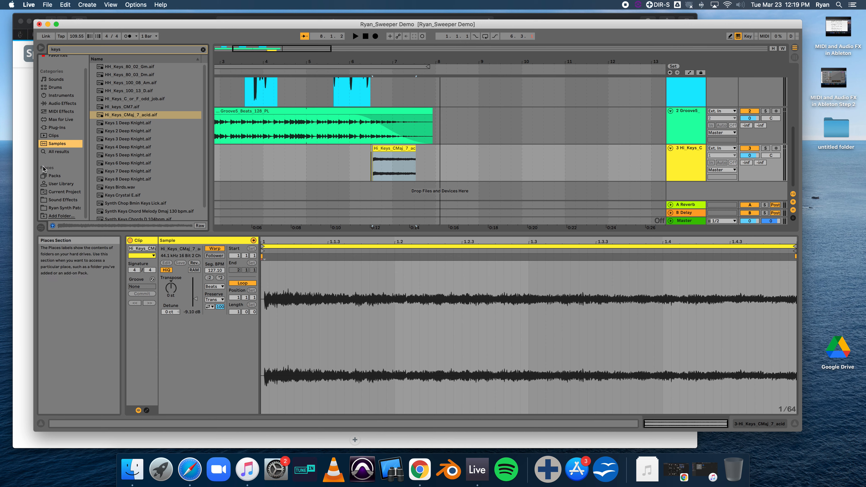
{"action": "left_click", "coordinate": [52, 201]}
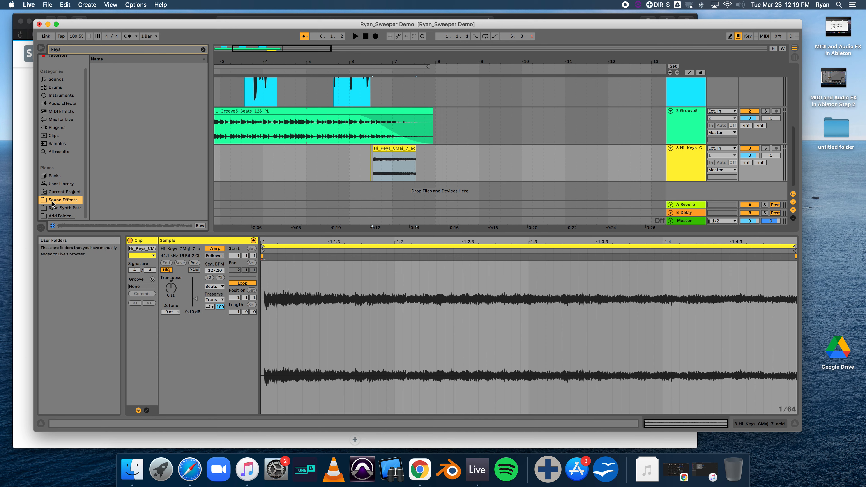
{"action": "left_click", "coordinate": [203, 49]}
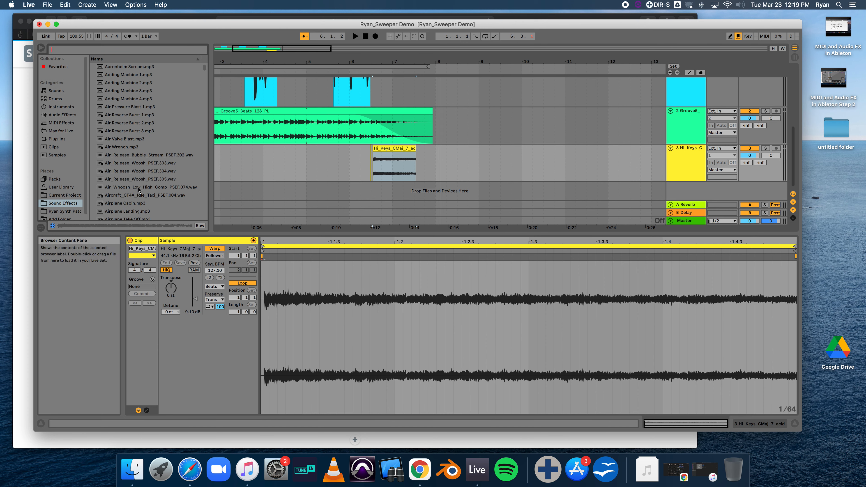
Search the sound effects for "heart" and place Heartbeat.mp3 on a new track below the keys track, starting at 6.3.1
{"action": "scroll", "coordinate": [138, 187], "scroll_direction": "down", "scroll_amount": 8}
{"action": "scroll", "coordinate": [138, 187], "scroll_direction": "down", "scroll_amount": 9}
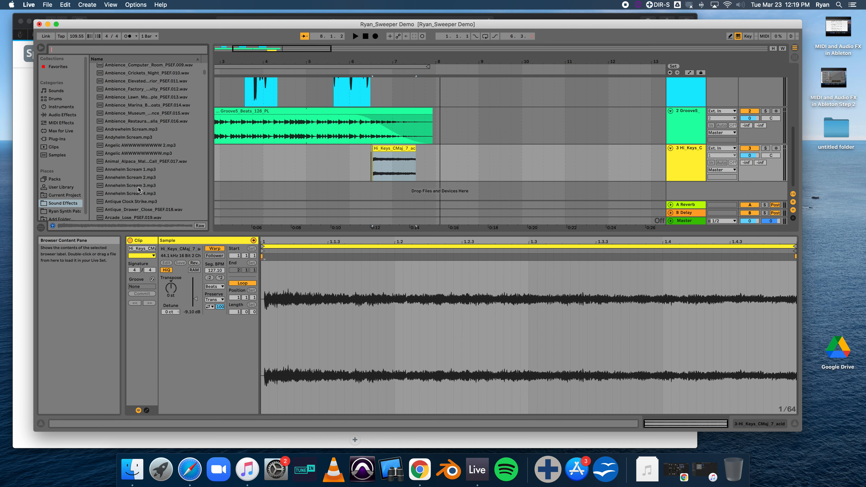
{"action": "scroll", "coordinate": [138, 187], "scroll_direction": "down", "scroll_amount": 10}
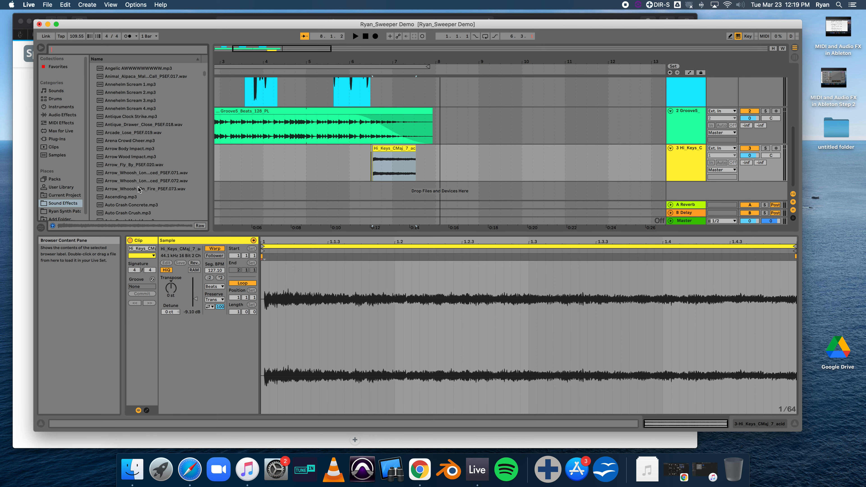
{"action": "scroll", "coordinate": [138, 189], "scroll_direction": "down", "scroll_amount": 3}
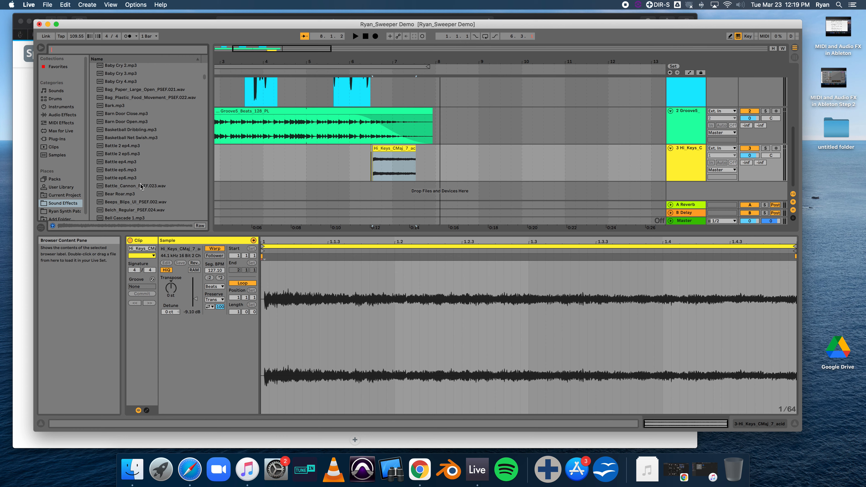
{"action": "scroll", "coordinate": [126, 174], "scroll_direction": "up", "scroll_amount": 10}
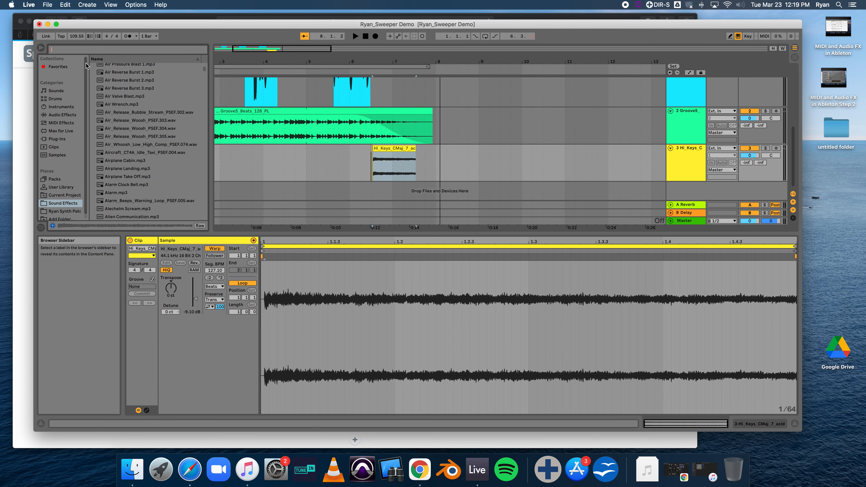
{"action": "type", "text": "heart"}
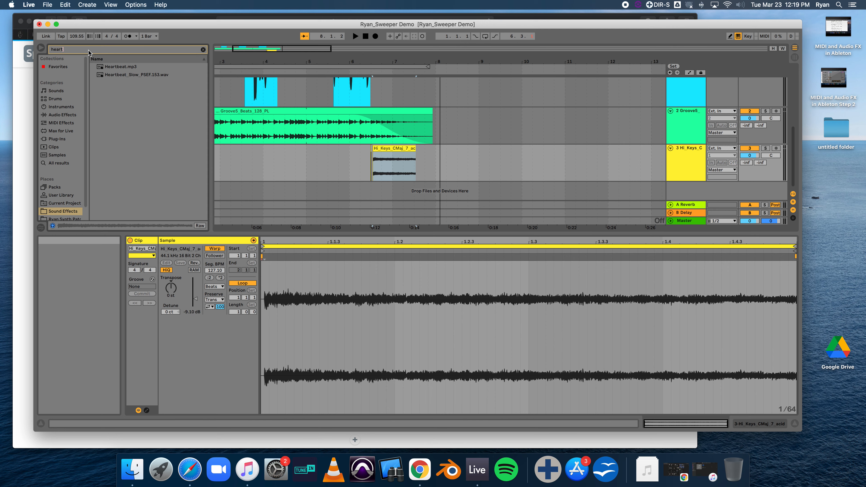
{"action": "left_click", "coordinate": [107, 67]}
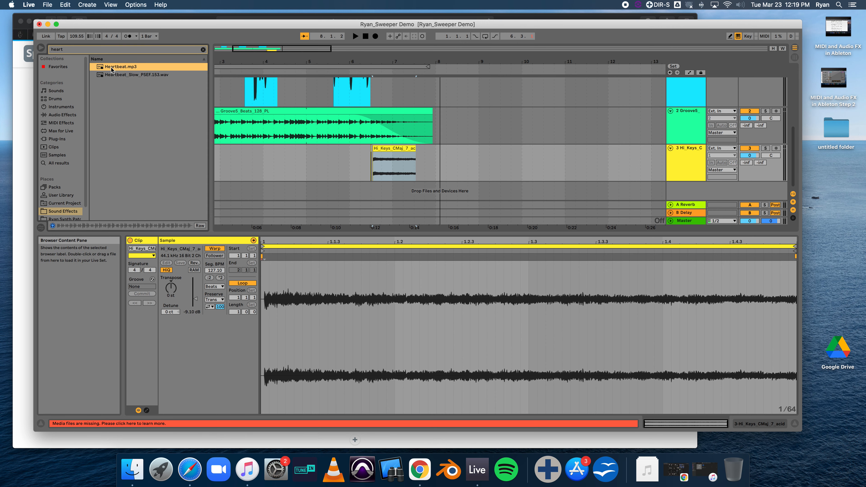
{"action": "left_click_drag", "start_coordinate": [103, 69], "coordinate": [373, 187]}
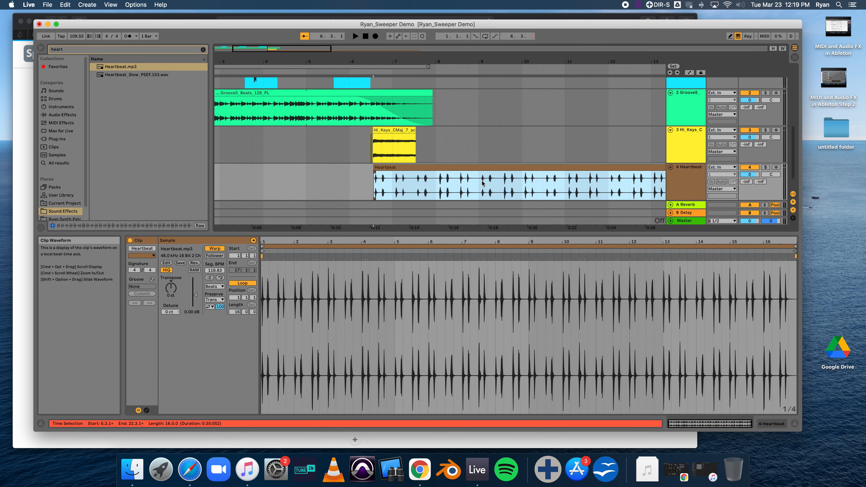
Trim the Heartbeat clip with a fade-out to end alongside the beat loop at 7.4.3, and raise its gain to about 2.31 dB
{"action": "scroll", "coordinate": [494, 179], "scroll_direction": "down", "scroll_amount": 8}
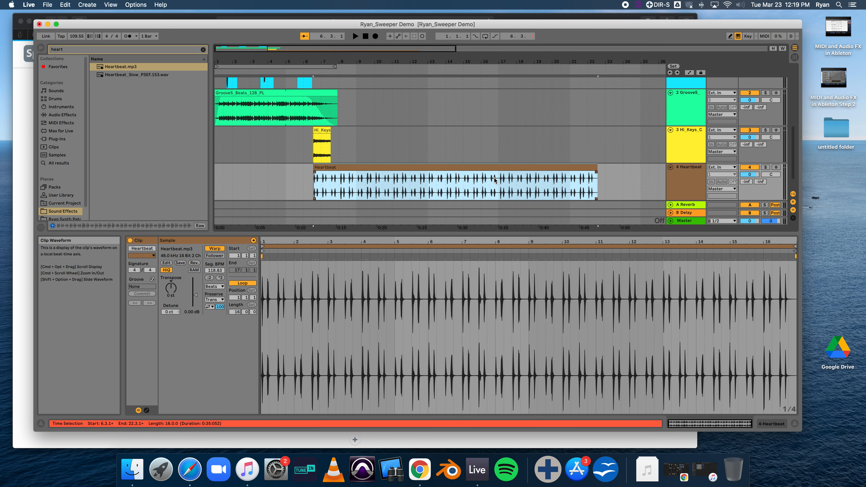
{"action": "left_click_drag", "start_coordinate": [529, 170], "coordinate": [301, 171]}
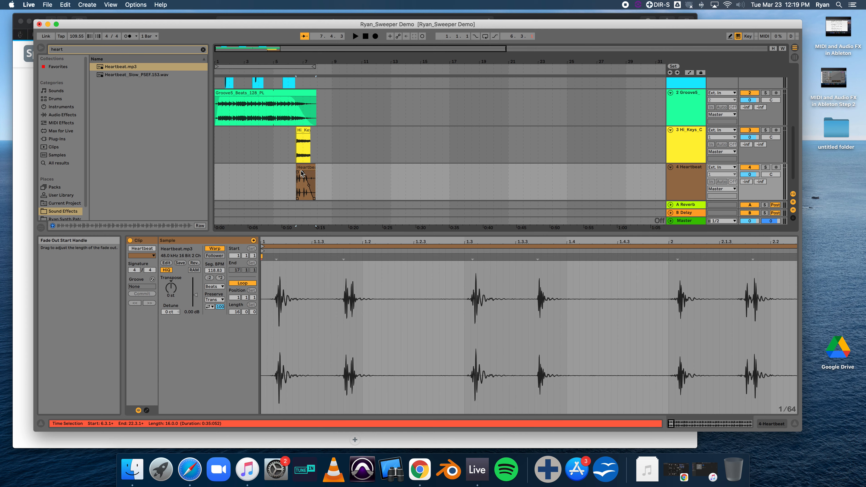
{"action": "left_click_drag", "start_coordinate": [193, 295], "coordinate": [193, 291]}
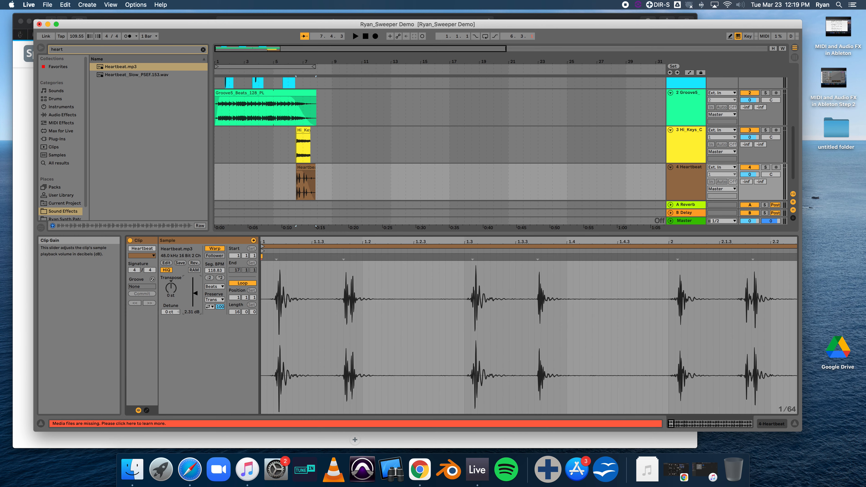
Enlarge the arrangement area by shrinking the clip detail area so the beat, keys and heartbeat tracks fit in view
{"action": "left_click", "coordinate": [281, 158]}
{"action": "scroll", "coordinate": [280, 158], "scroll_direction": "up", "scroll_amount": 2}
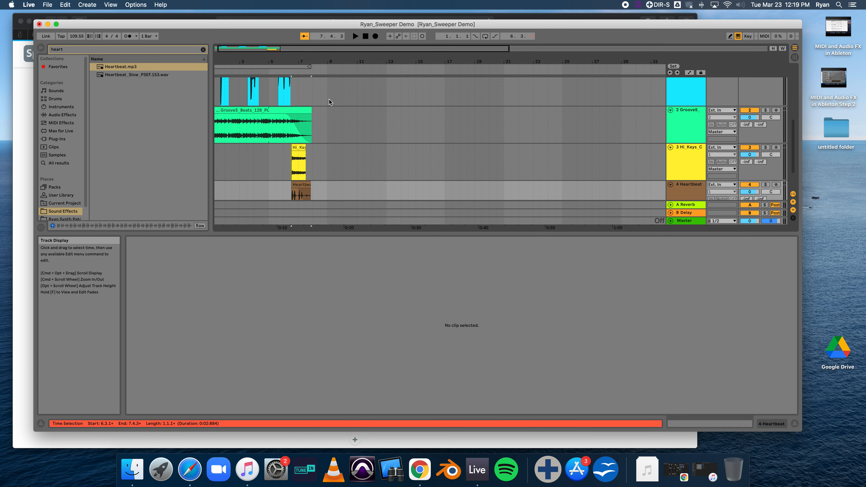
{"action": "scroll", "coordinate": [274, 142], "scroll_direction": "up", "scroll_amount": 1}
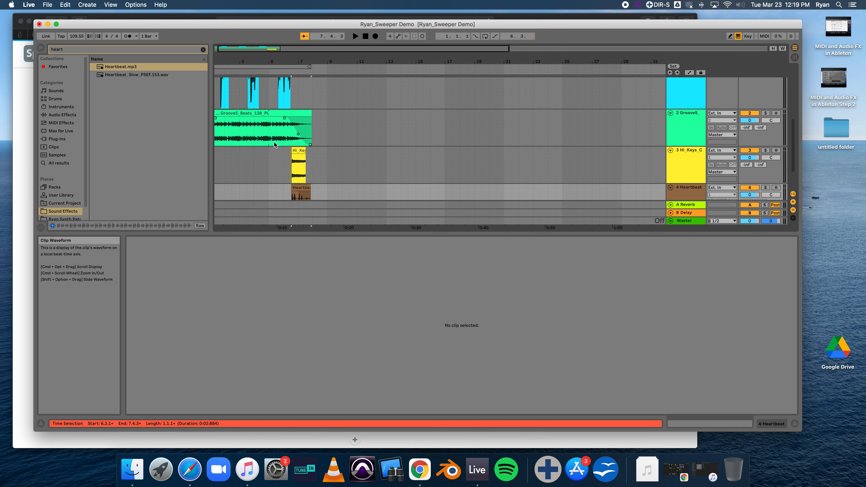
{"action": "scroll", "coordinate": [275, 143], "scroll_direction": "up", "scroll_amount": 8}
{"action": "scroll", "coordinate": [312, 133], "scroll_direction": "down", "scroll_amount": 5}
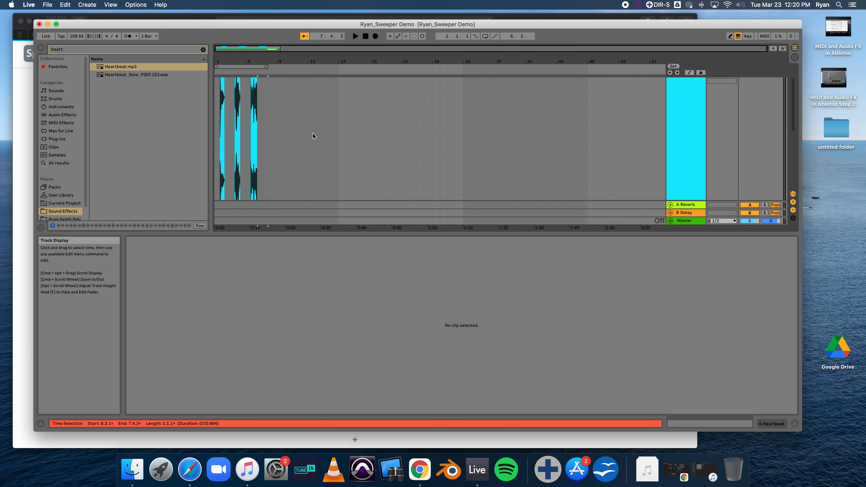
{"action": "scroll", "coordinate": [304, 85], "scroll_direction": "down", "scroll_amount": 5}
{"action": "scroll", "coordinate": [389, 167], "scroll_direction": "up", "scroll_amount": 5}
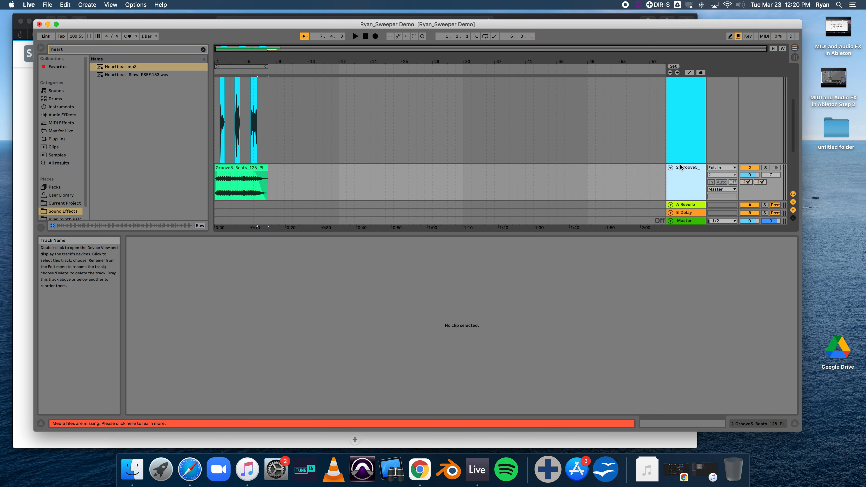
{"action": "left_click_drag", "start_coordinate": [682, 164], "coordinate": [685, 106]}
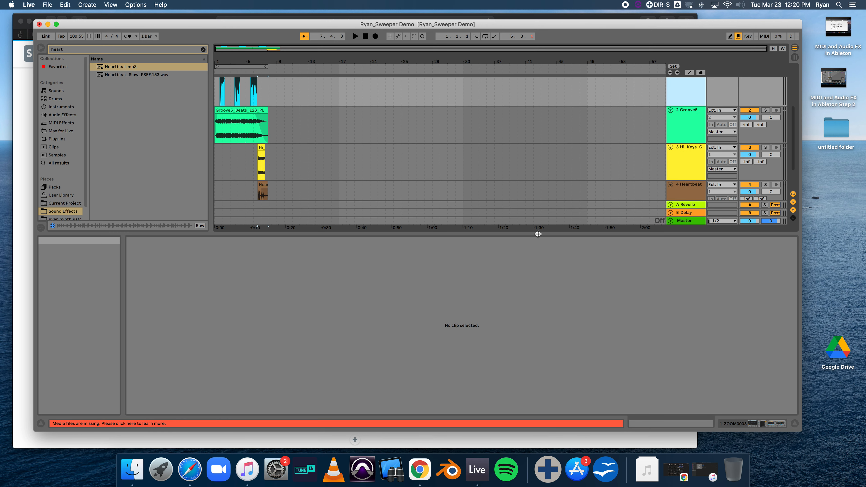
{"action": "left_click_drag", "start_coordinate": [538, 234], "coordinate": [538, 360]}
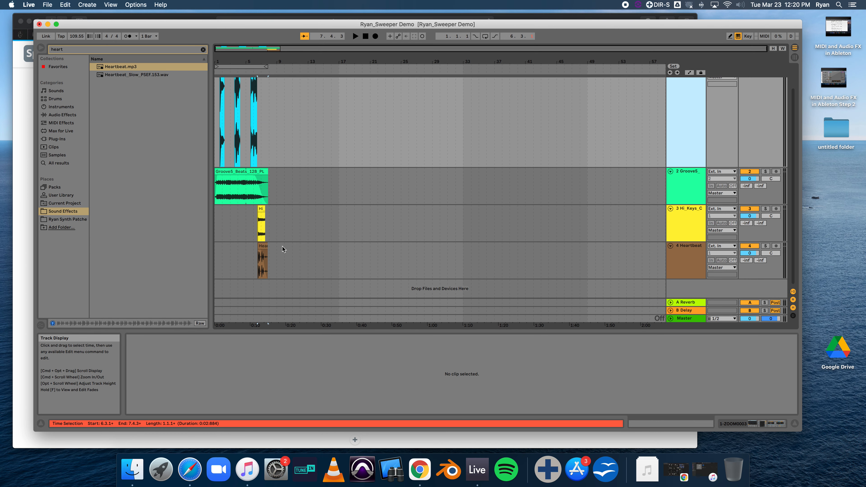